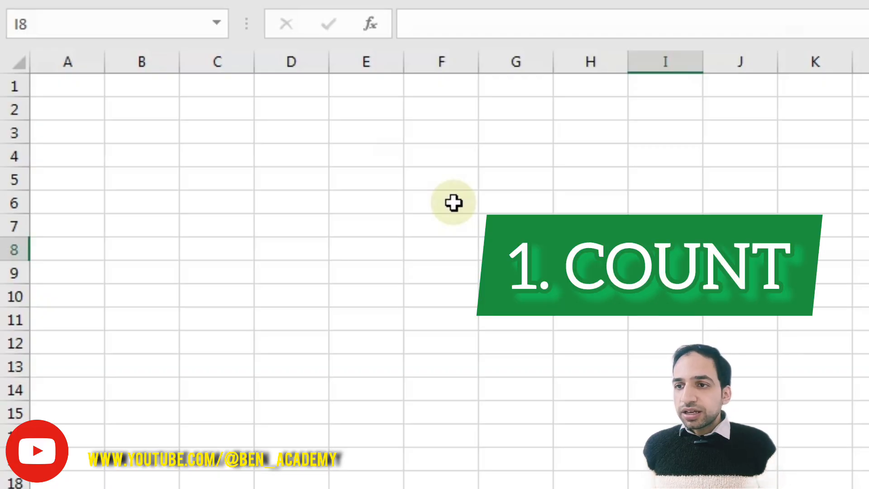
Step: Enter 10, 25 and Apple in cells A3 to A5, leave A6 blank, and enter 50 in A7
click(449, 128)
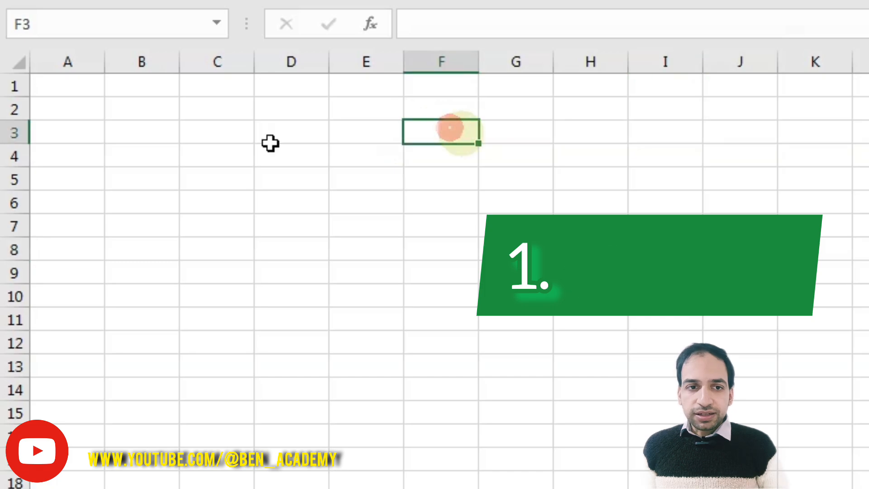
click(80, 135)
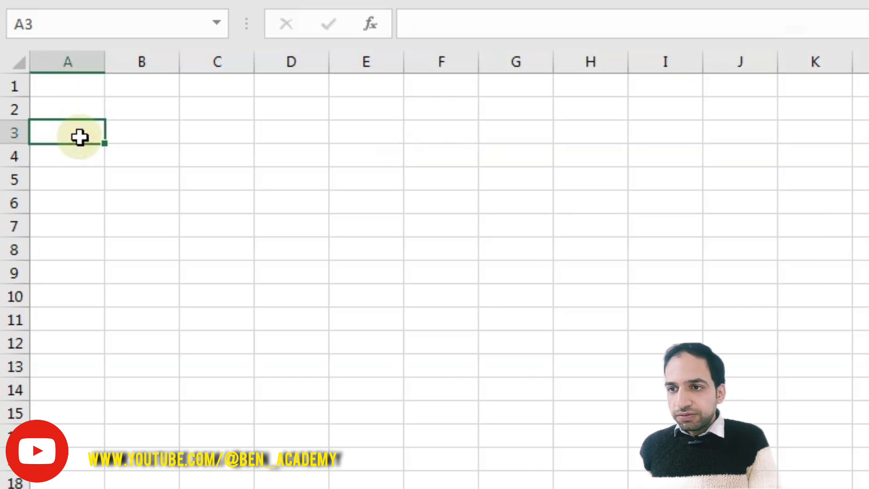
text(10)
key(Return)
text(25)
key(Return)
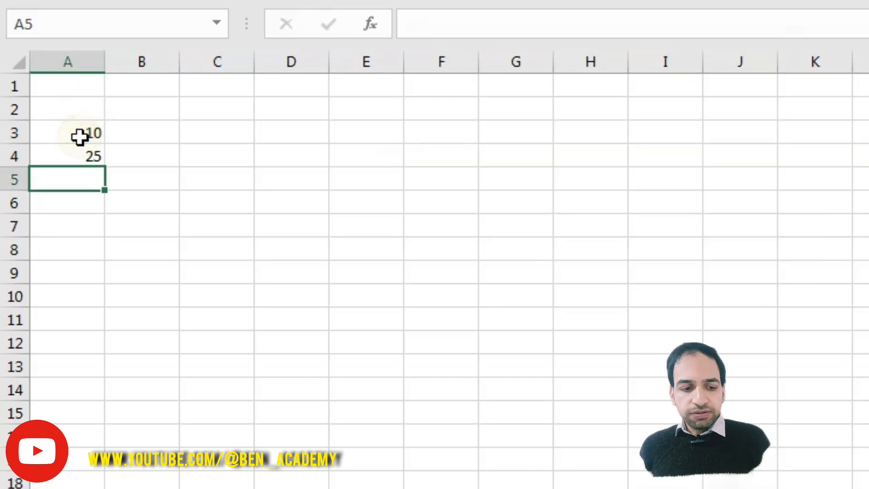
key(shift)
text(Ap)
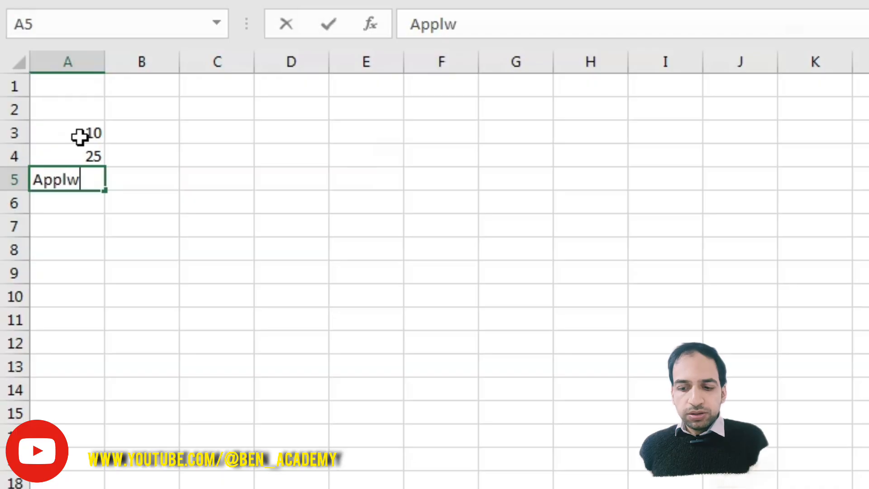
text(ple)
key(Return)
key(Return)
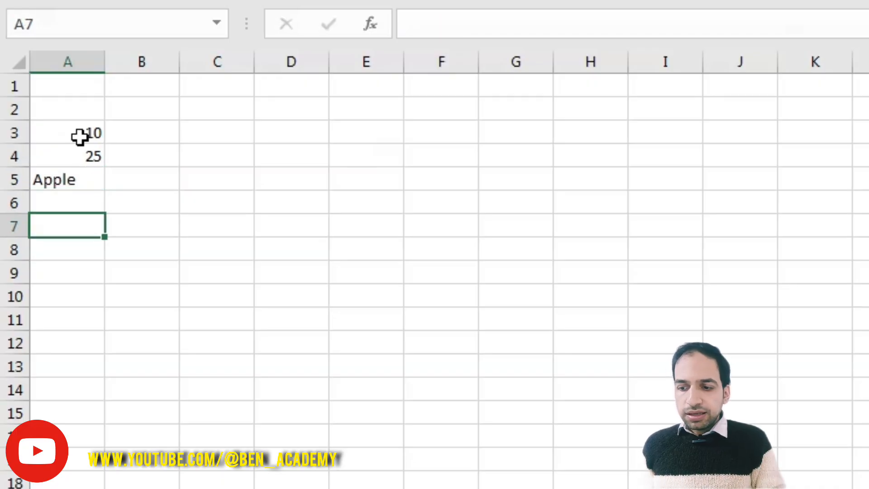
key(Return)
Step: Enter a COUNT formula in C9 that counts the numeric cells in A3:A7
click(216, 271)
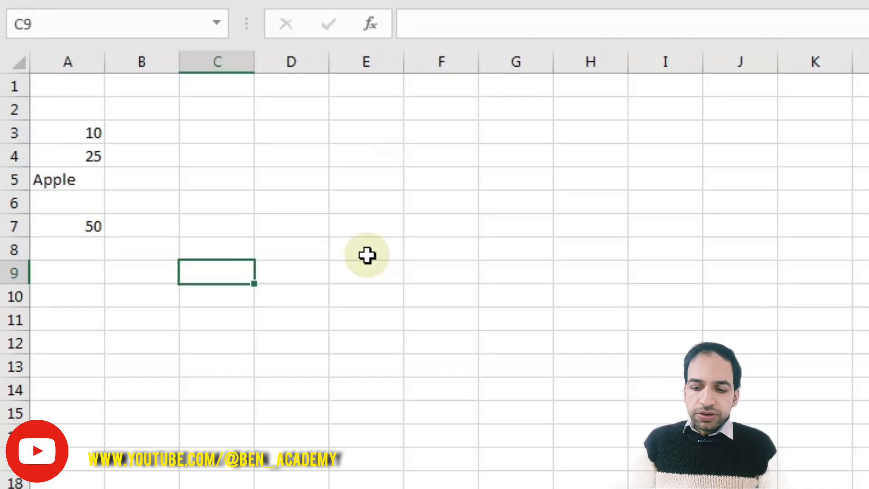
text(=count)
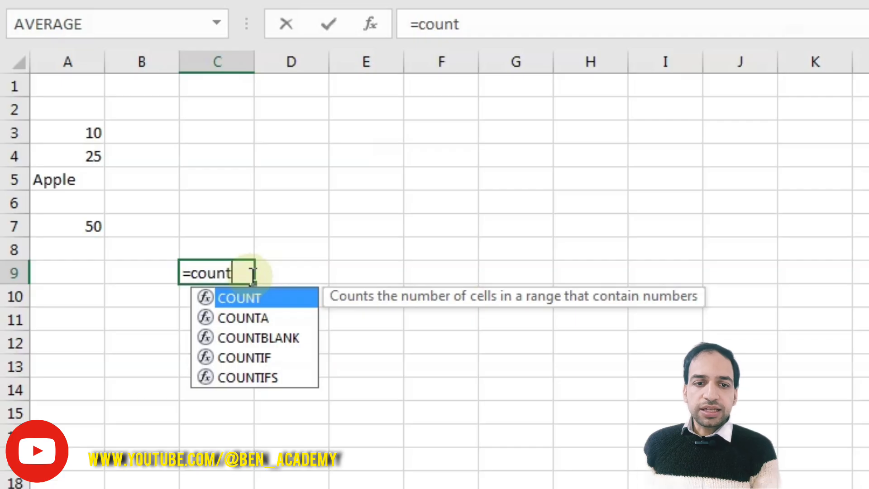
text(()
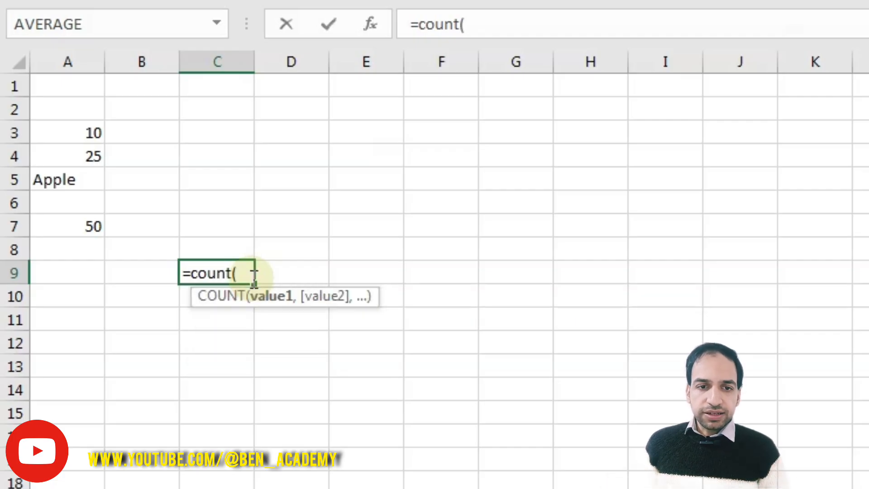
drag(73, 136, 91, 226)
text())
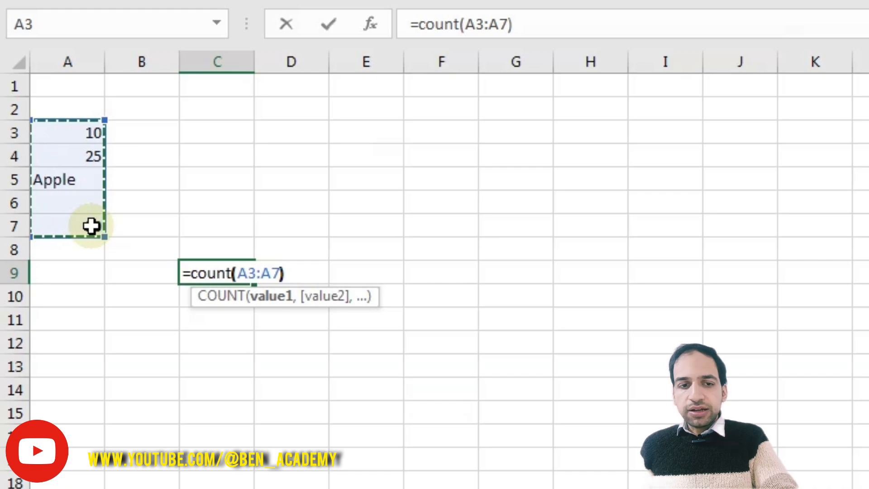
key(Return)
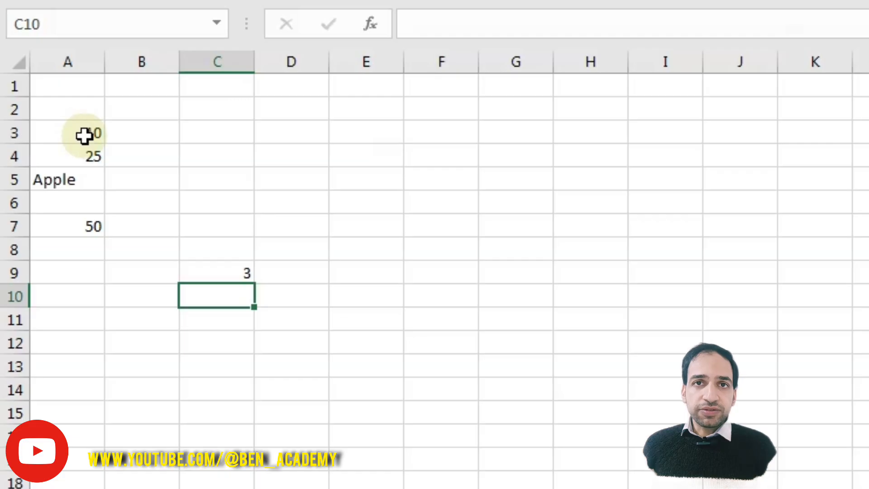
drag(83, 135, 69, 221)
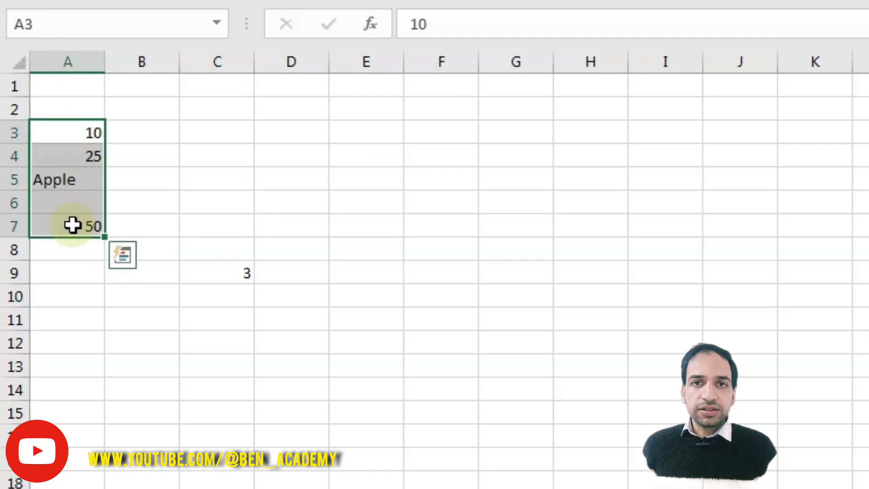
click(72, 175)
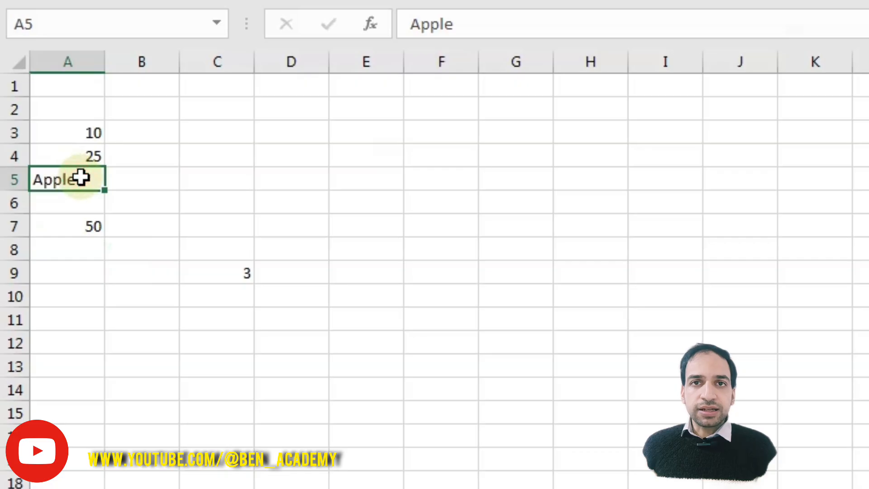
click(86, 206)
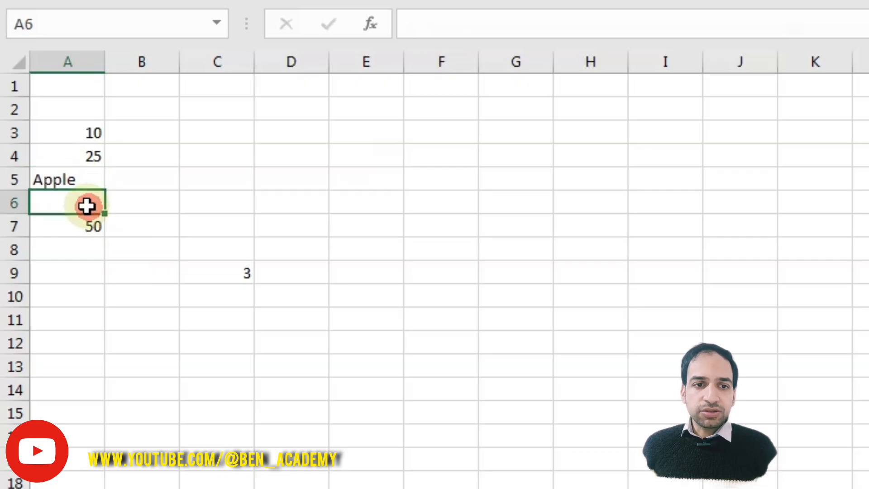
click(67, 185)
drag(67, 184, 65, 199)
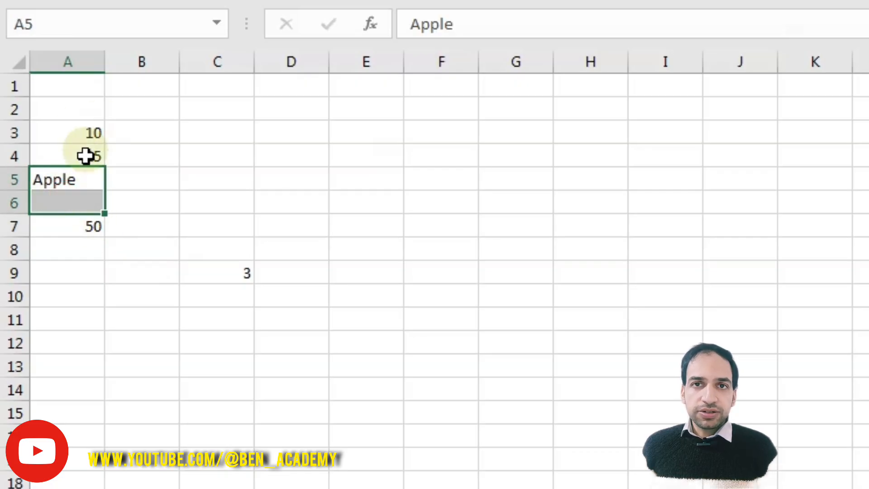
Step: Enter a COUNTA formula in C10 that counts the non-empty cells in A3:A7
click(235, 294)
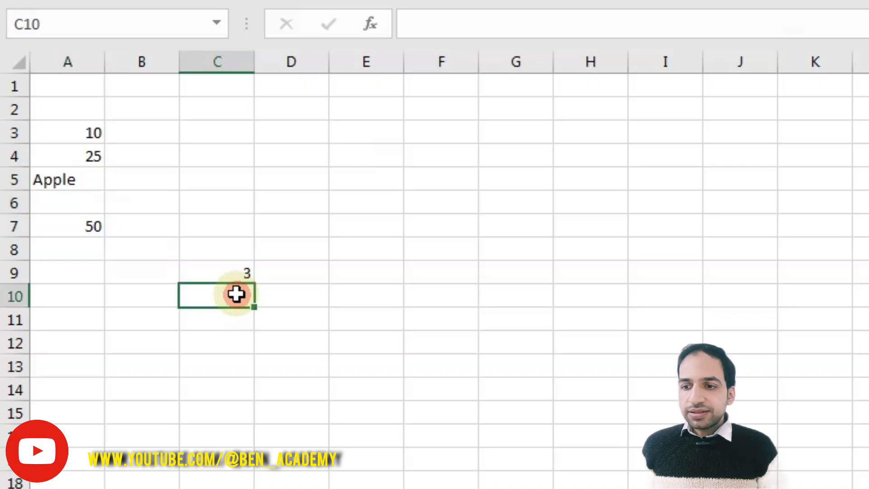
text(=count)
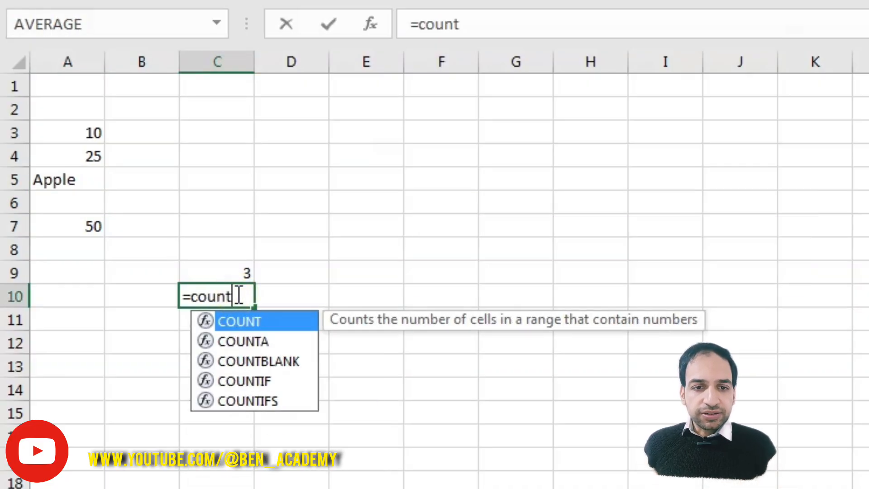
click(273, 344)
click(273, 343)
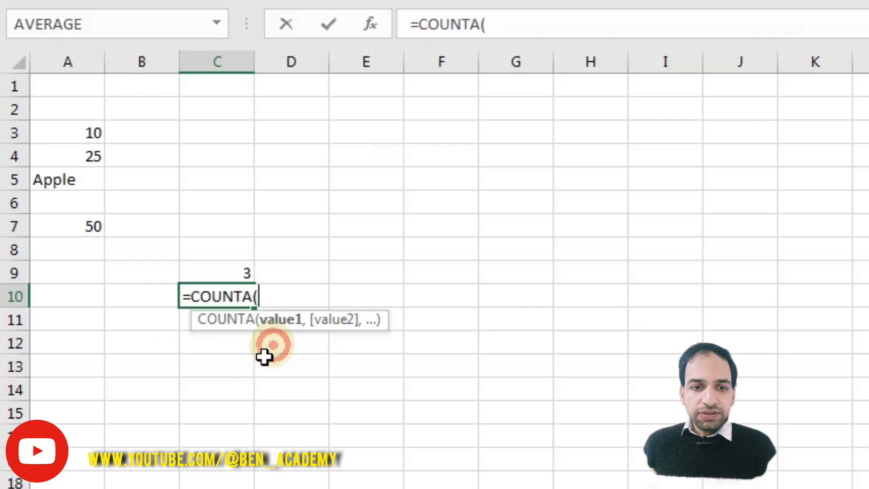
drag(72, 129, 60, 226)
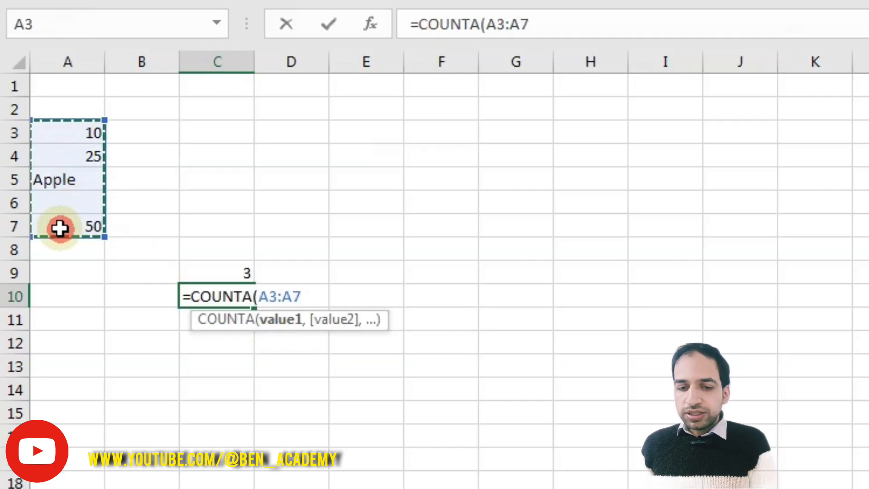
key(Return)
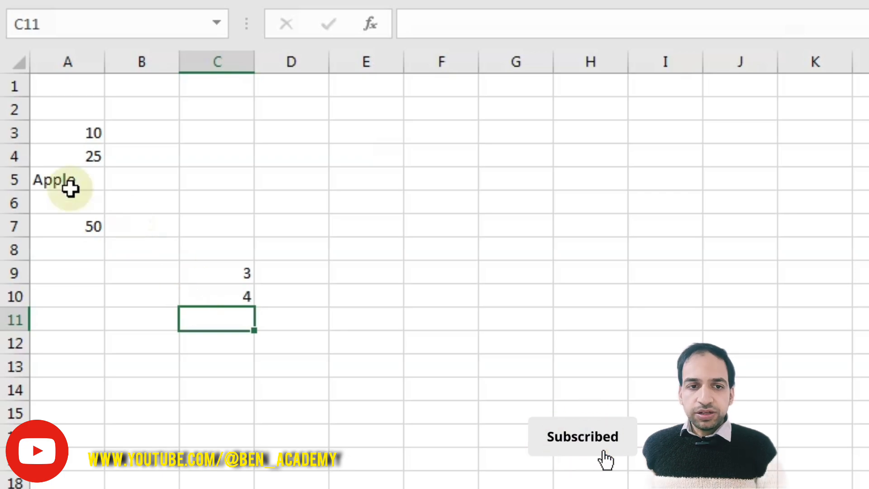
Step: Enter a COUNTBLANK formula in C11 that counts the empty cells in A3:A7
click(68, 202)
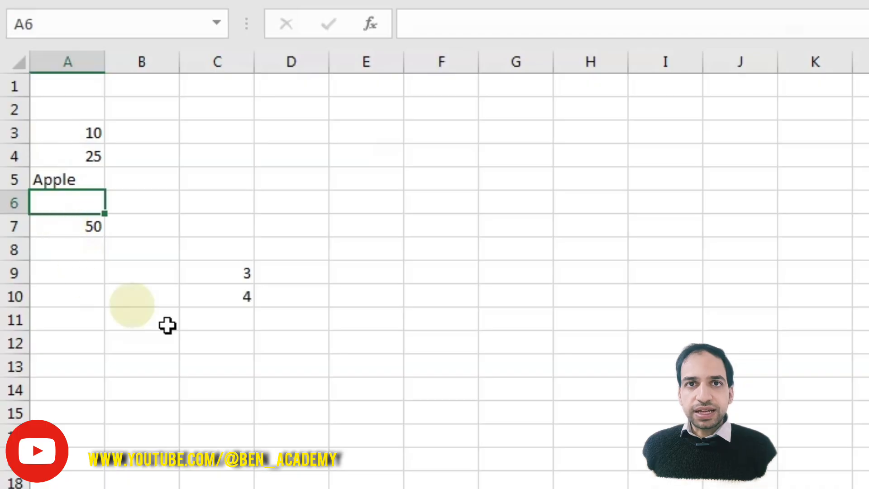
click(222, 319)
text(=c)
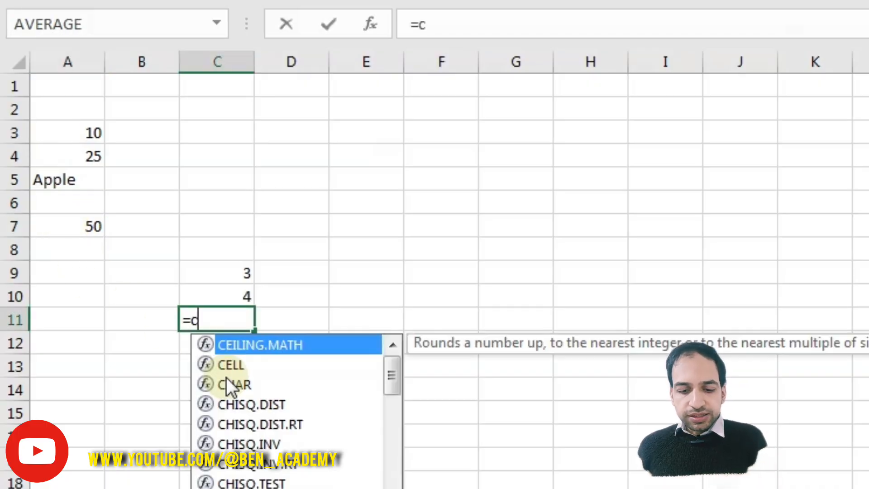
text(ount)
double_click(238, 384)
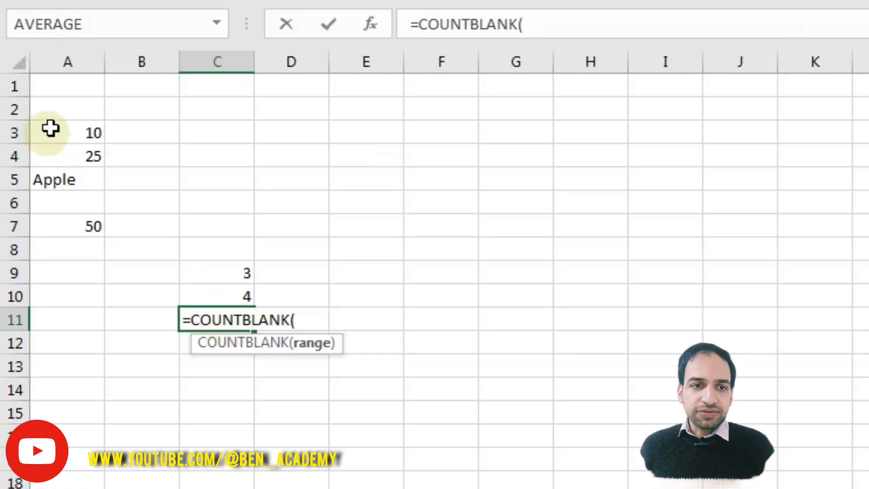
drag(50, 130, 56, 223)
key(Return)
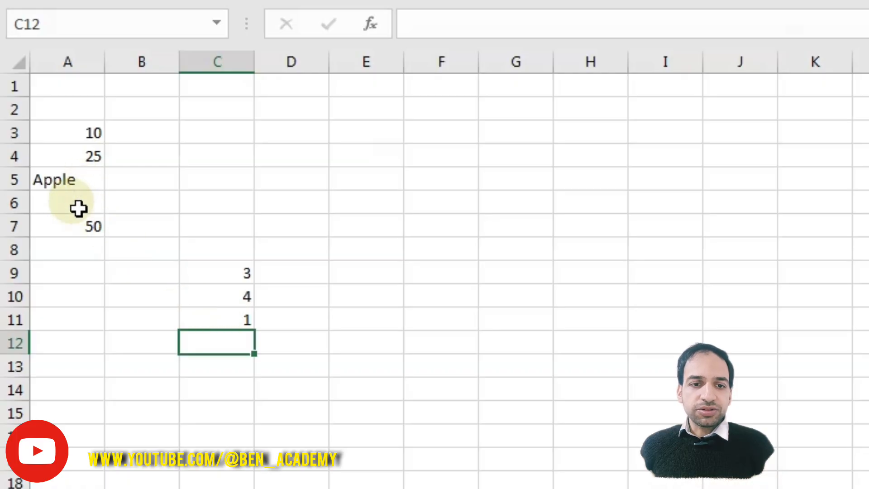
Step: Extend the range of the COUNTBLANK formula in C11 to A3:A13 and undo that change
double_click(223, 320)
drag(104, 236, 97, 386)
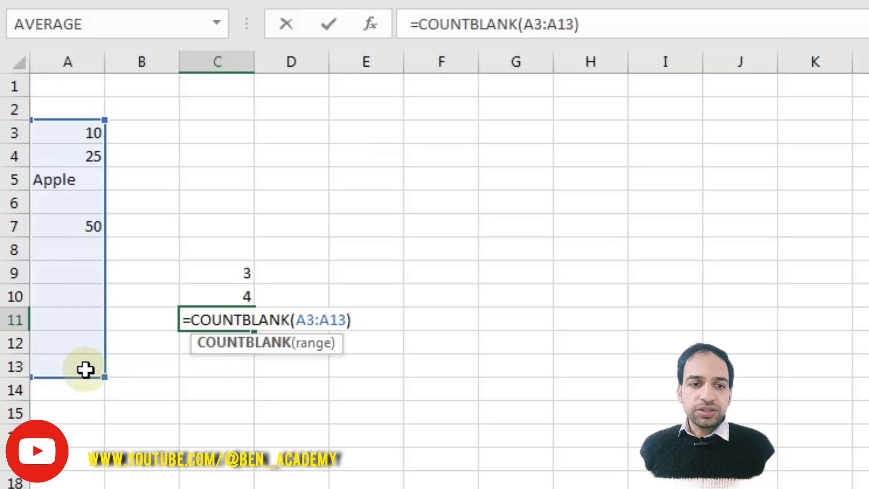
key(Return)
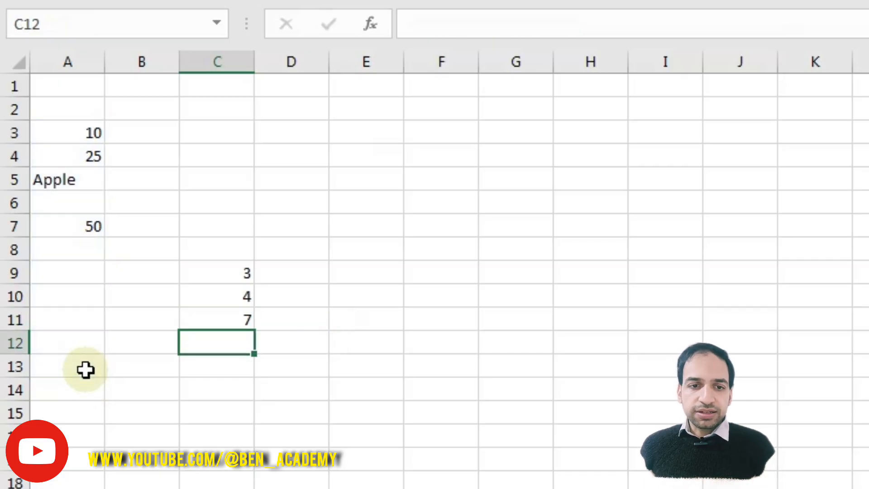
click(233, 322)
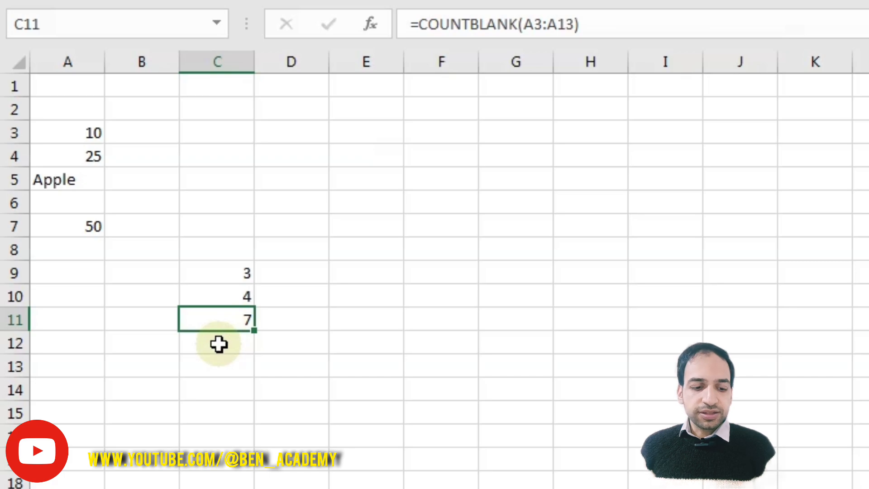
key(ctrl+z)
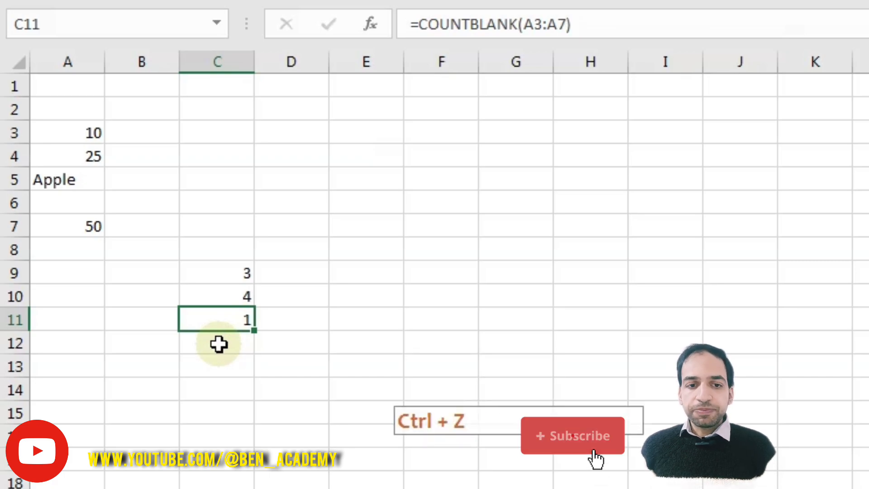
Step: Enter a COUNTIF formula in C12 that counts the cells in A3:A7 matching the criterion ">10"
click(218, 344)
text(=coun)
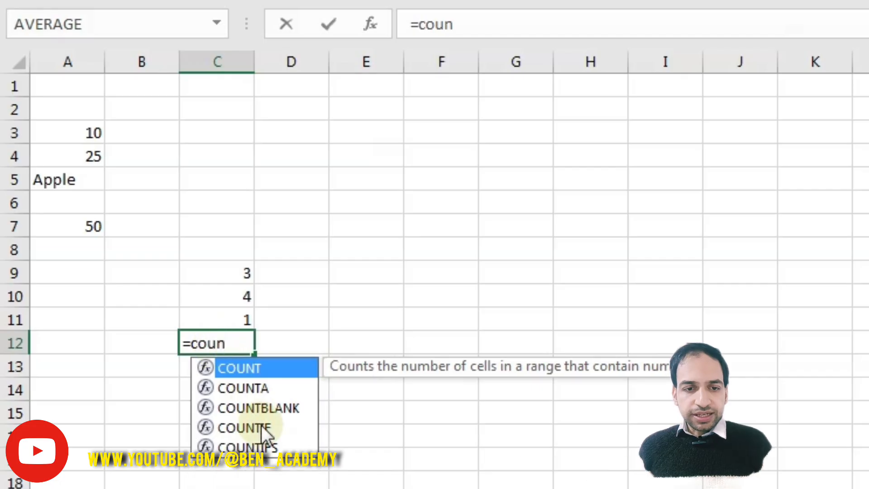
double_click(265, 428)
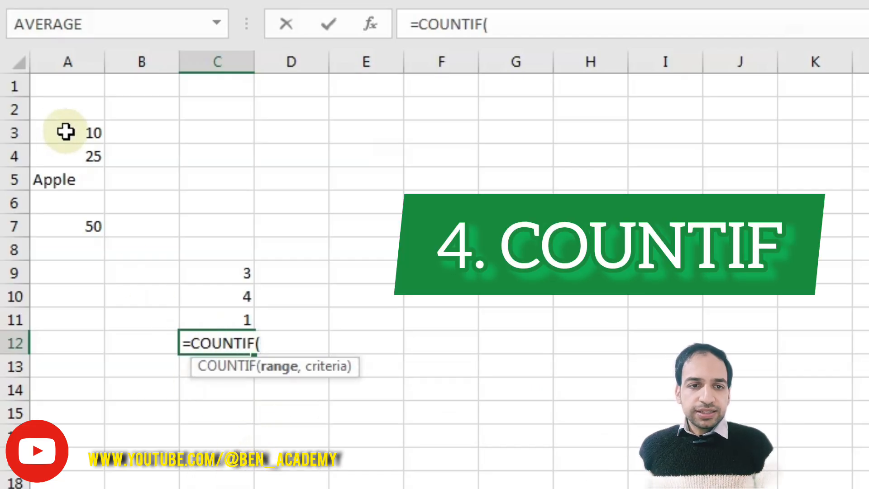
drag(66, 130, 70, 225)
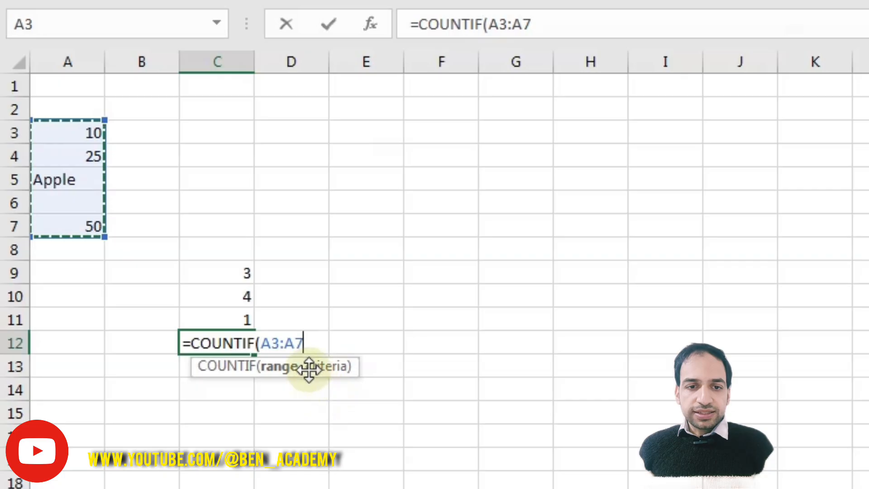
text(,)
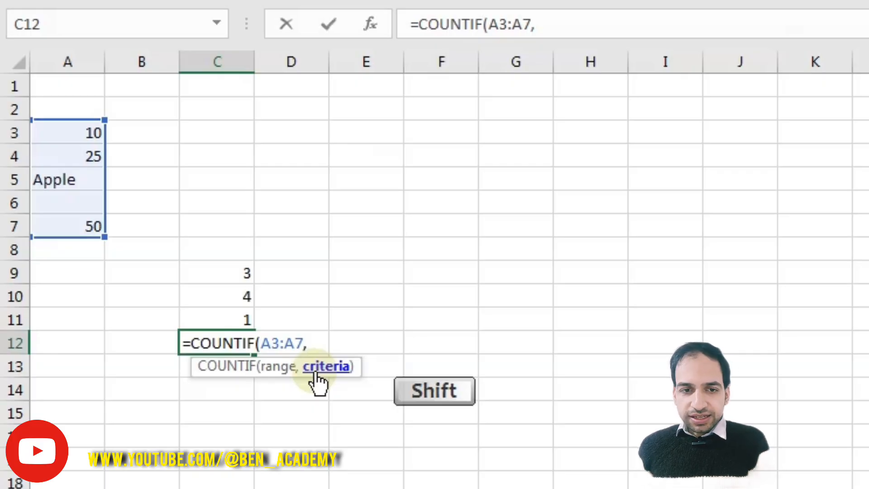
text(">)
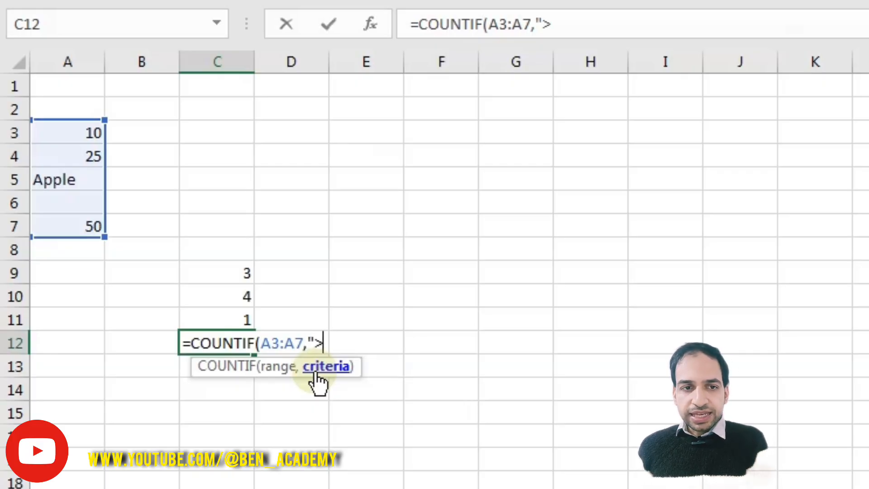
text(10)
key(shift)
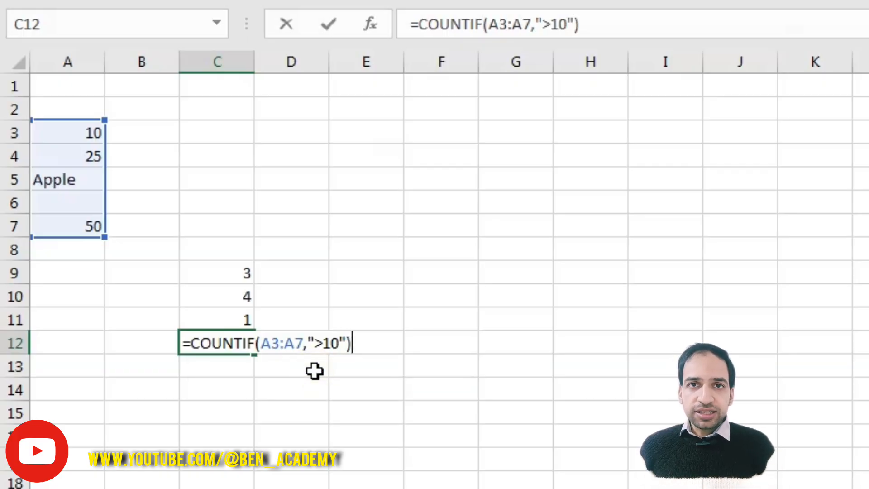
key(Return)
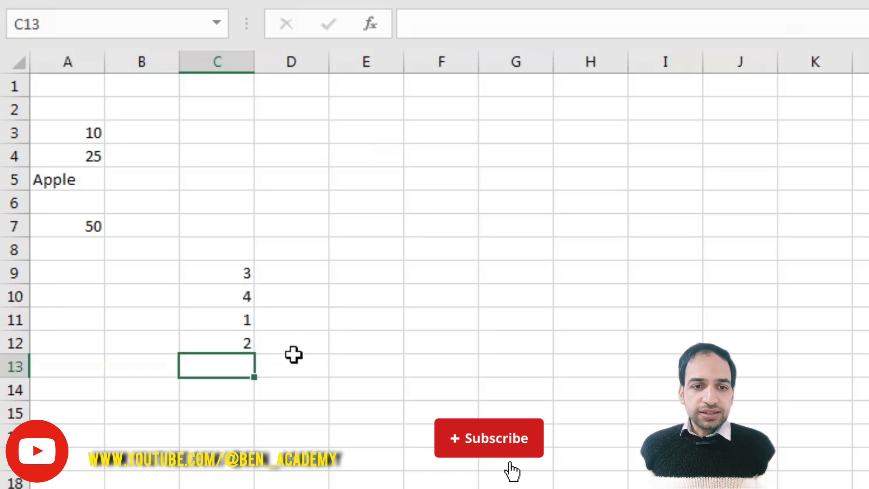
click(210, 345)
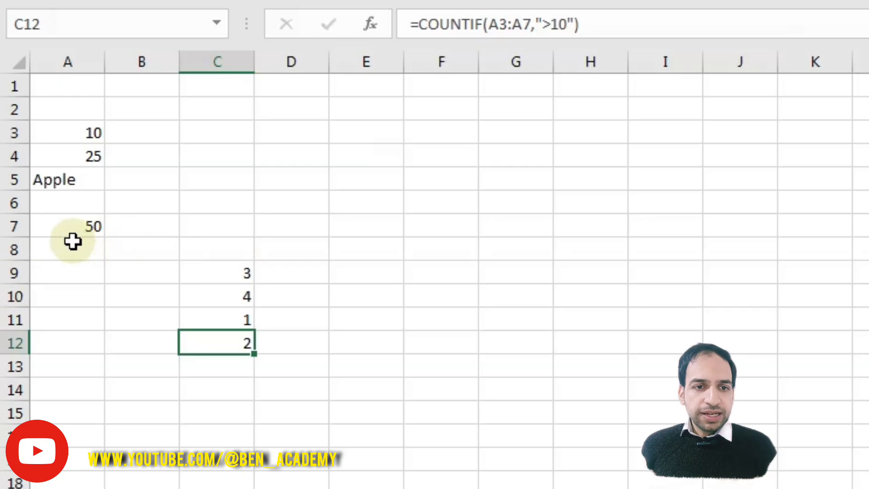
Step: Copy the sample list in A3:A7 and paste it starting at F3
drag(68, 128, 78, 225)
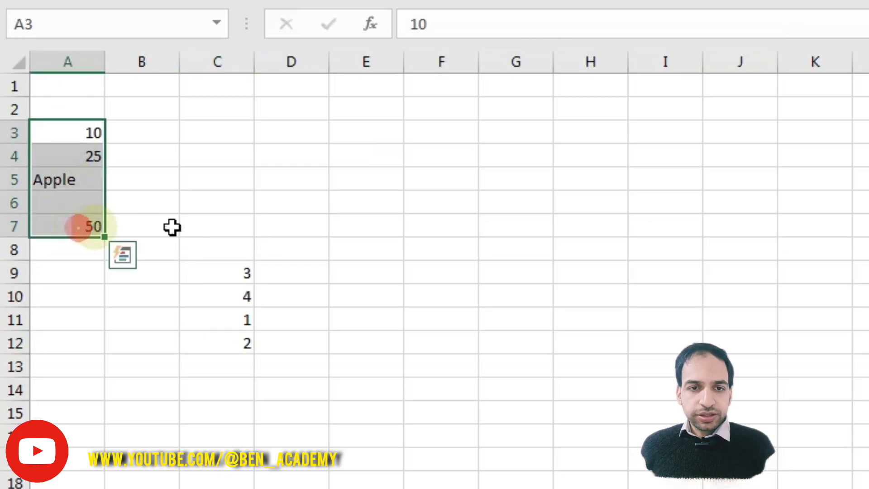
key(ctrl+c)
click(466, 149)
click(448, 123)
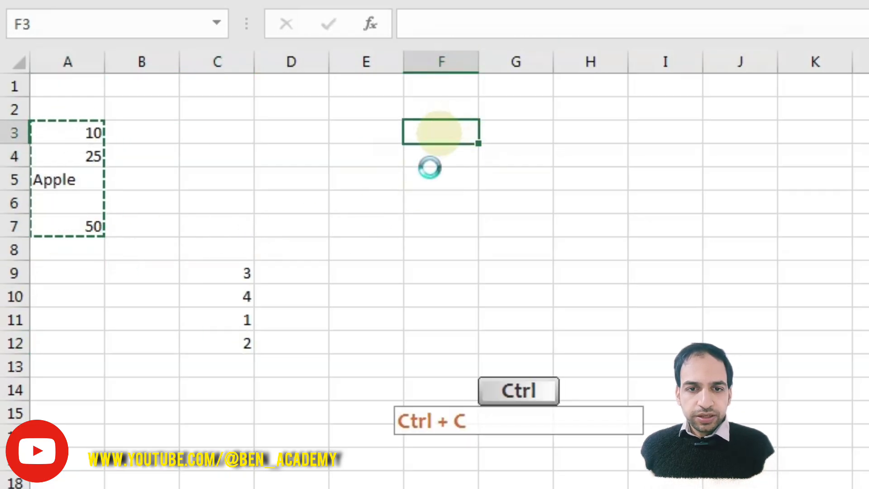
key(ctrl+v)
Step: Extend the list in column F with the numbers 5, 45 and 12 in F8:F10
click(446, 248)
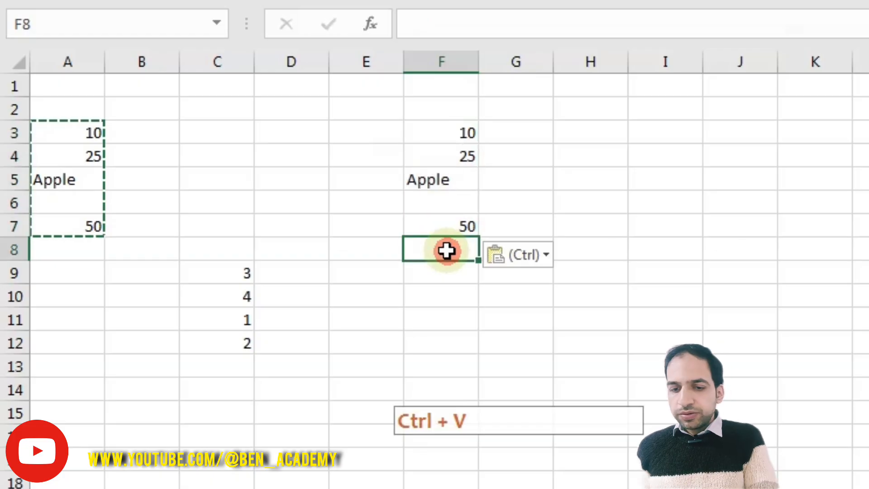
text(5)
click(448, 274)
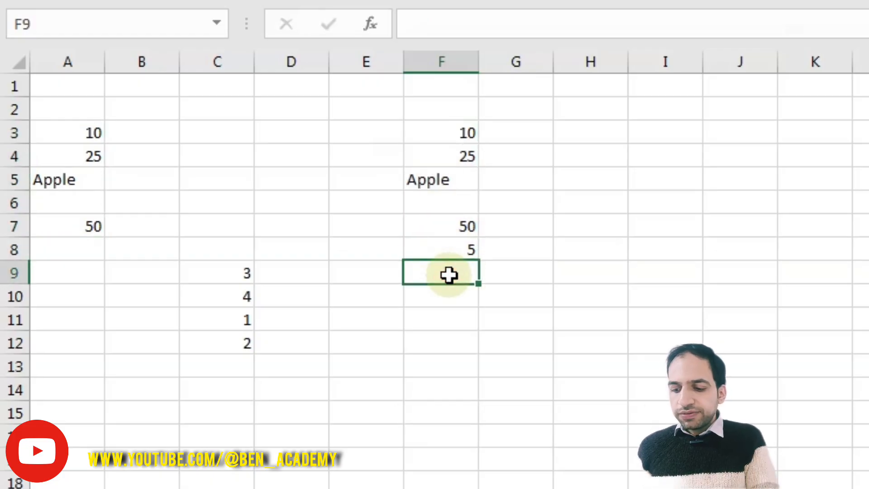
text(45)
key(Return)
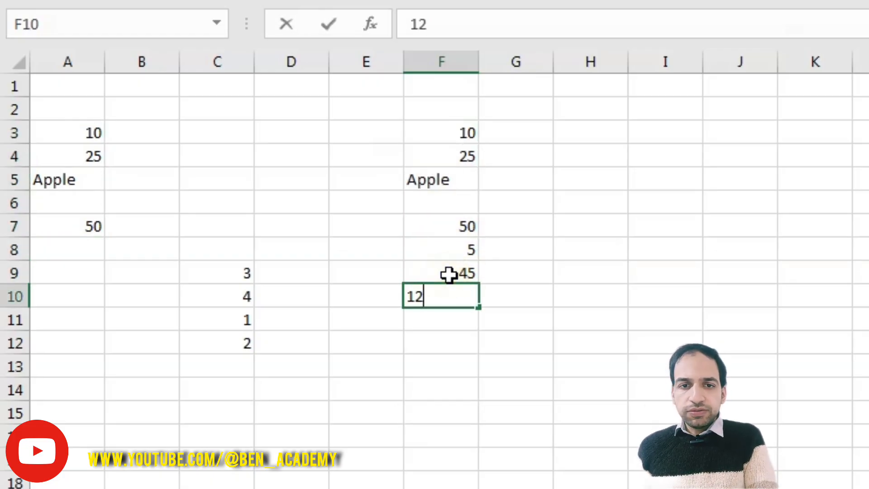
key(Return)
Step: Fill F11:F16 with the entries Apple, Orange, Orange, Banana, Apple and Banana
text(Apple)
key(Return)
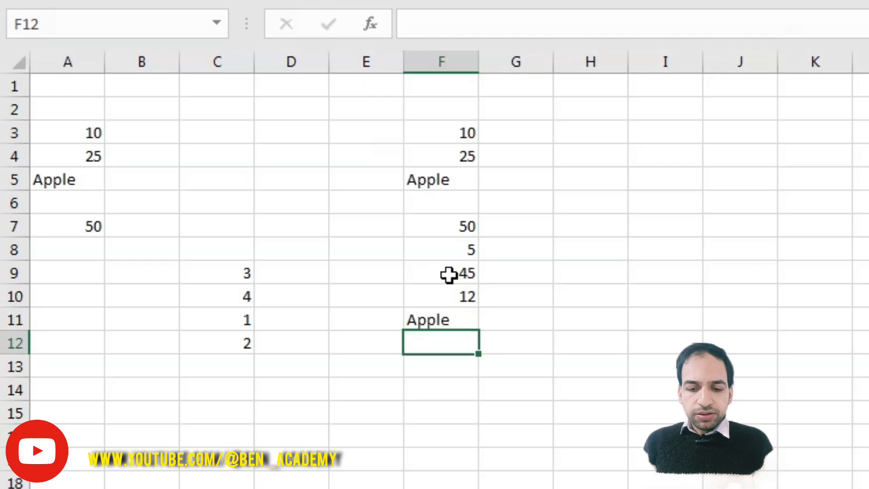
text(Orange)
key(Return)
text(Or)
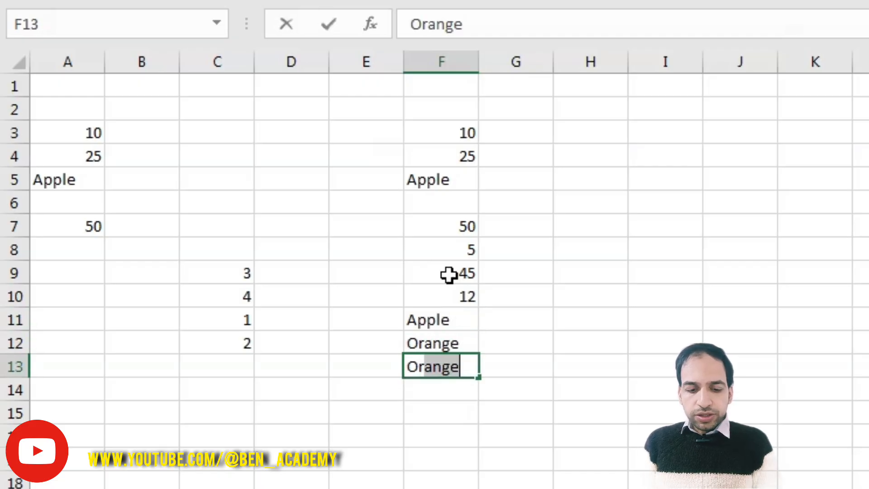
text(ange)
key(Return)
text(Banan)
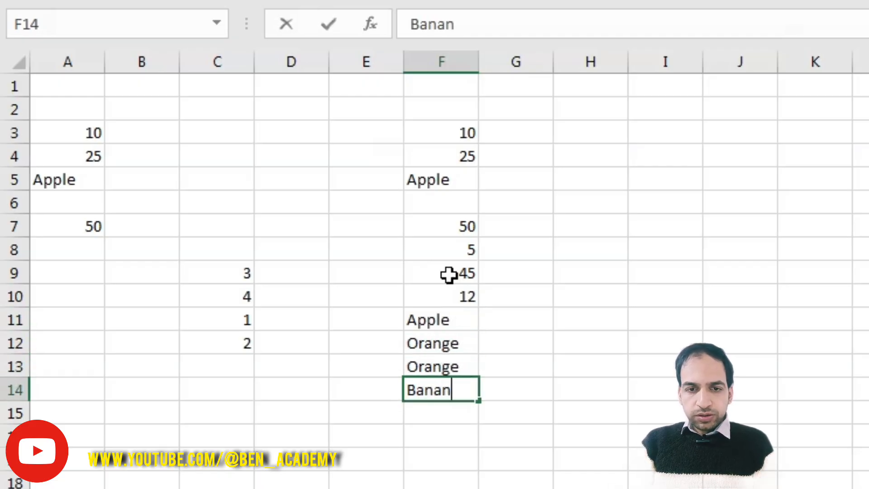
text(a)
key(Return)
text(Apple)
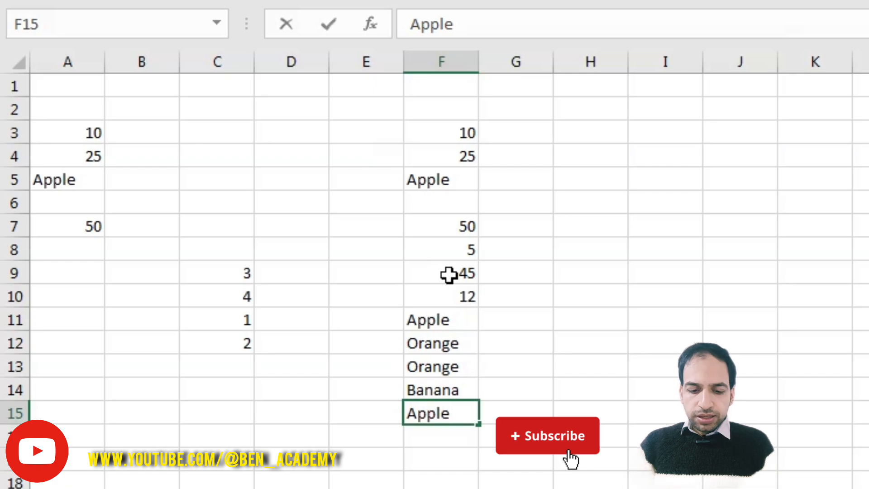
key(Return)
text(Banan)
text(a)
key(Return)
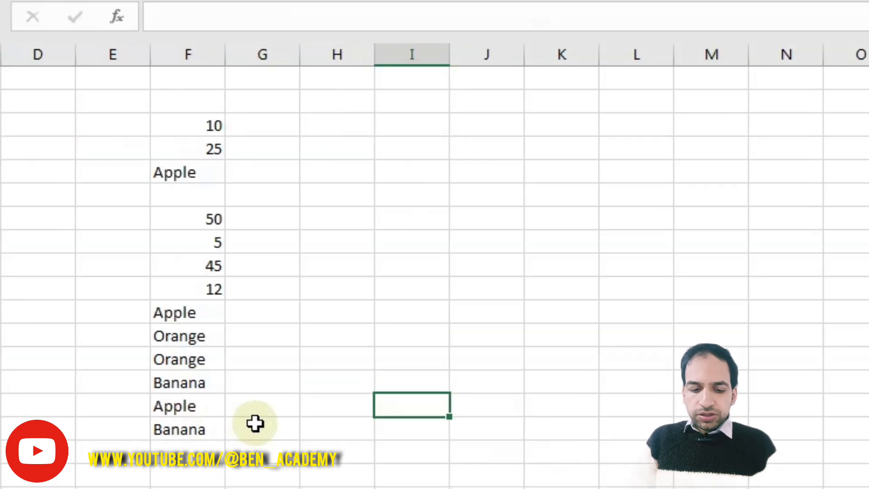
Step: Enter a COUNTIF formula in I15 that counts "Apple" in F3:F16, and check it against the Apple cells in the list
text(=countif()
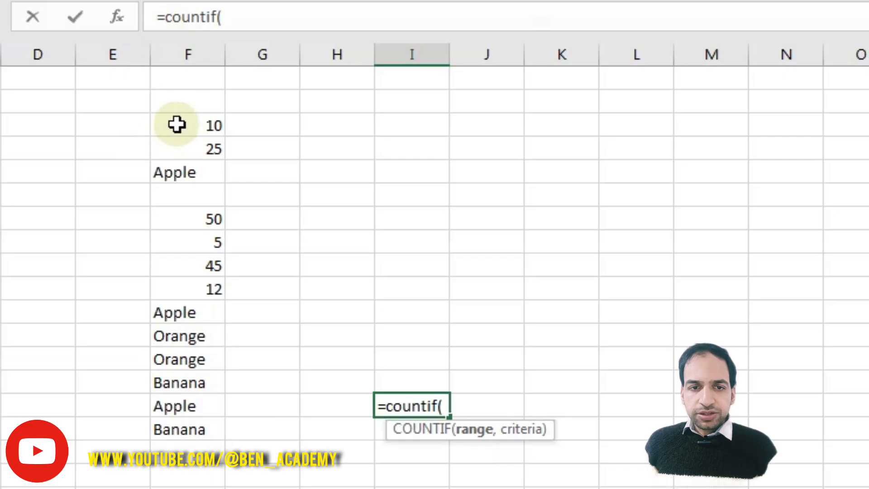
drag(177, 124, 188, 417)
text(,)
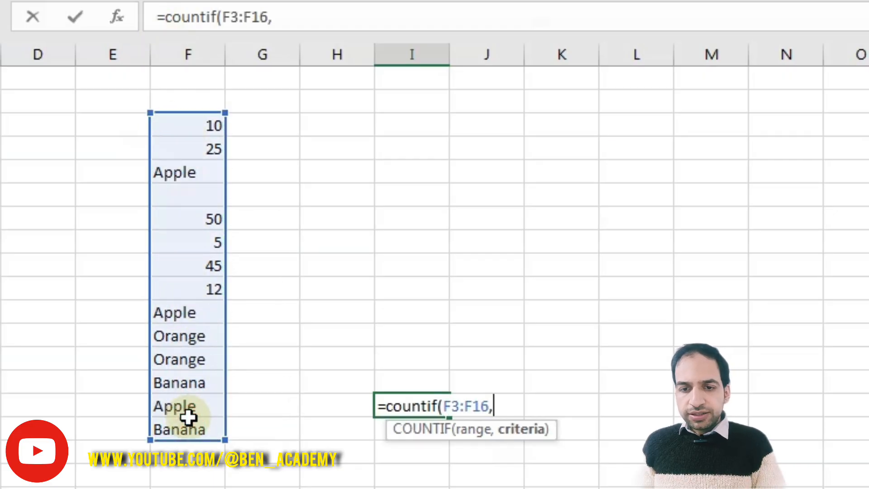
key(shift)
text(")
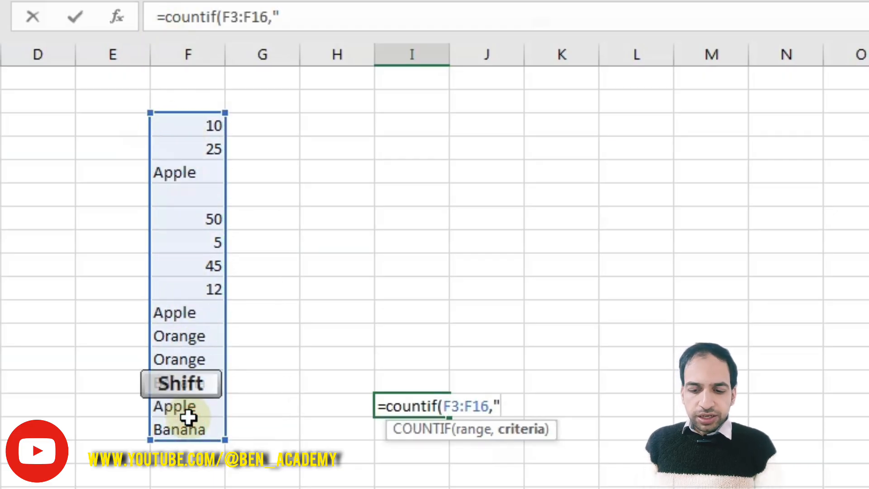
text(Apple)
key(shift)
key(shift)
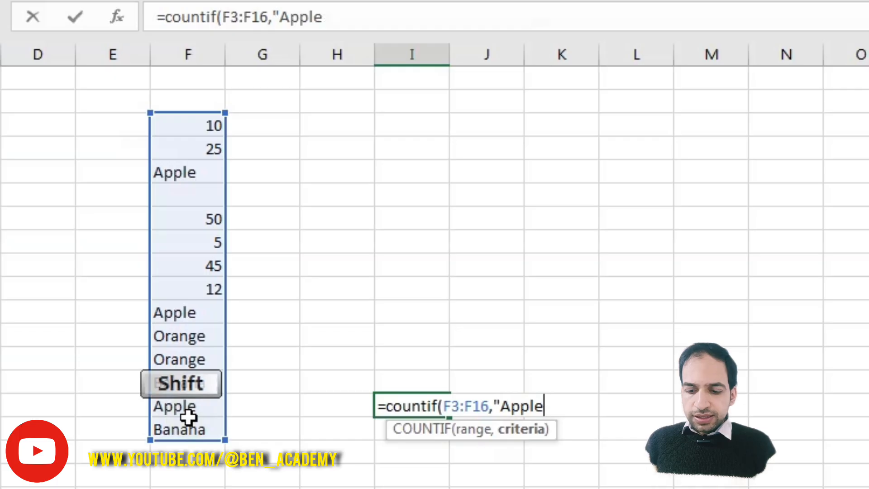
text("))
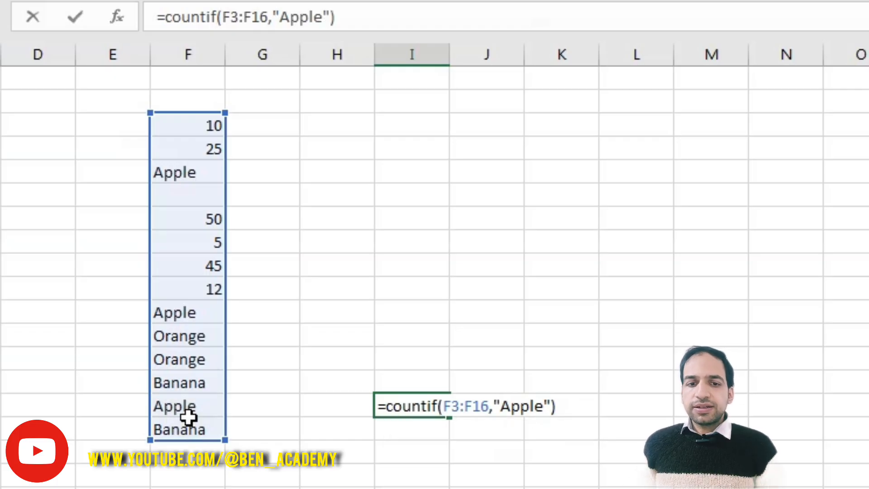
key(Return)
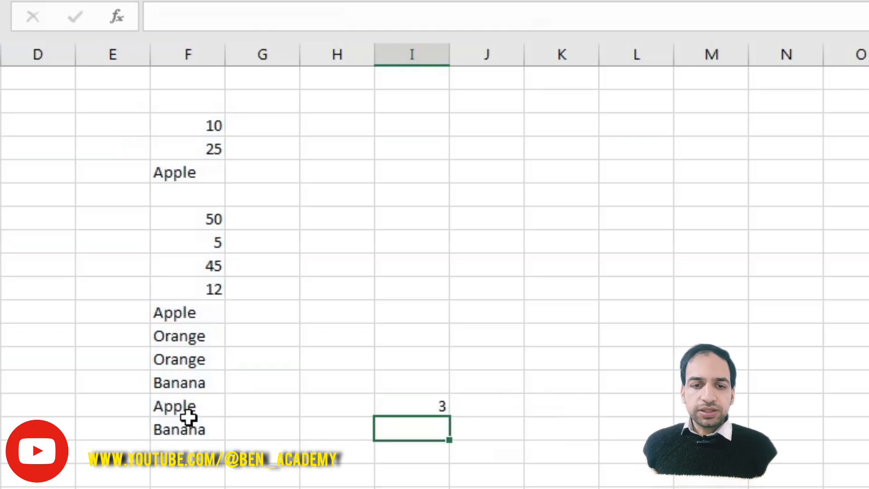
click(167, 169)
click(168, 312)
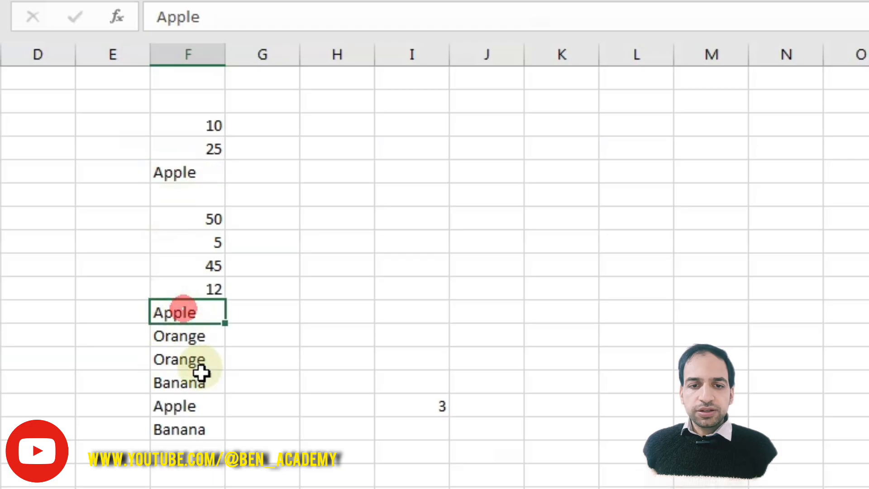
click(200, 403)
Step: Change the criterion of the COUNTIF formula in I15 to "Banana"
double_click(434, 405)
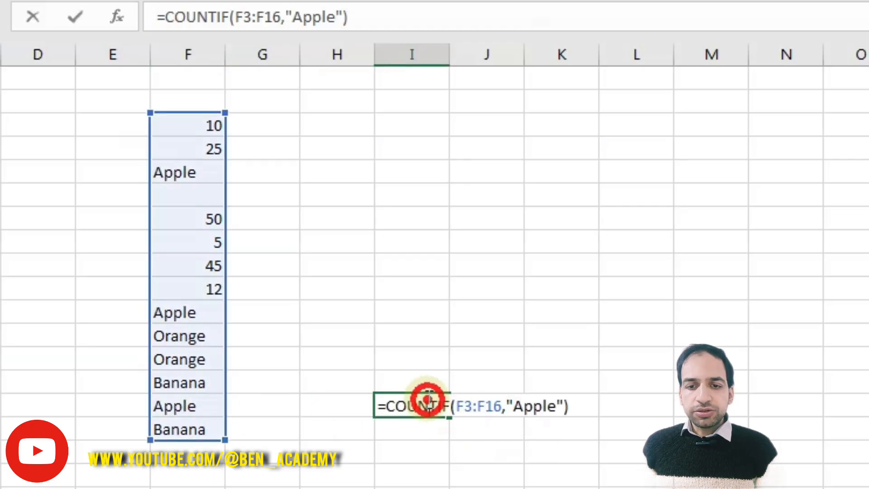
drag(517, 405, 555, 405)
text(Banan)
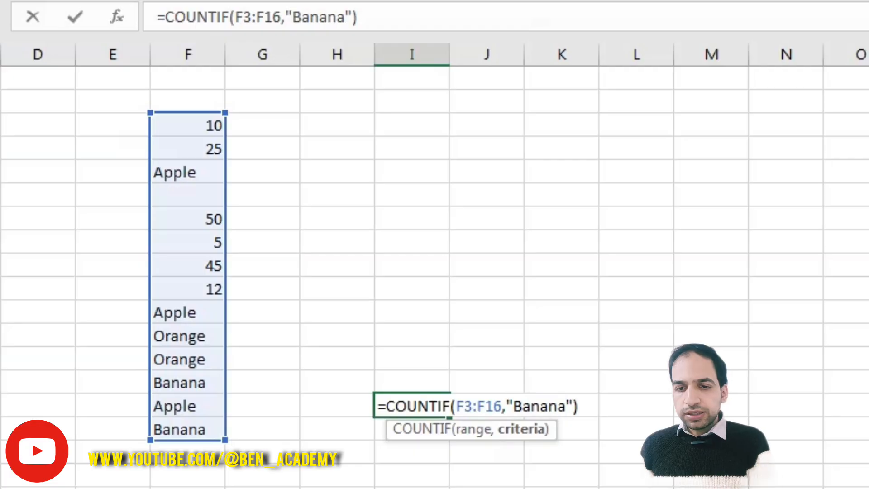
text(a)
key(Return)
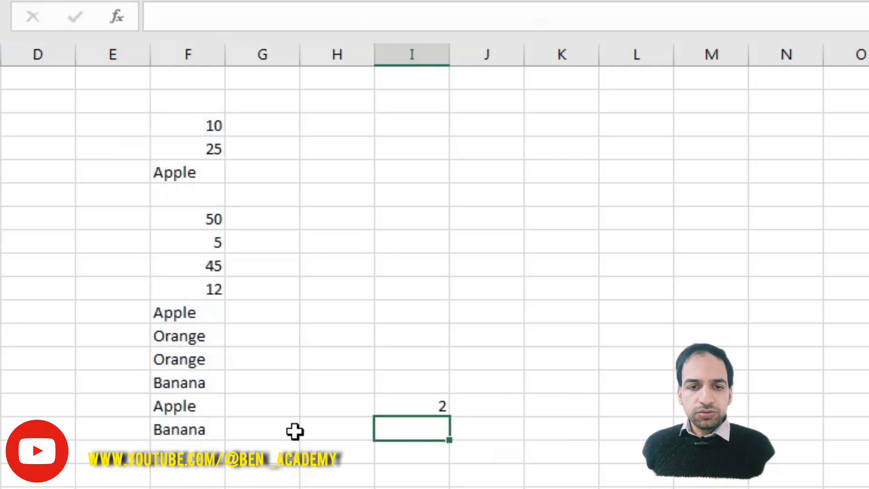
Step: Set the criterion of the COUNTIF formula in I15 to ">10" and check the matching numbers in column F
double_click(422, 406)
key(Escape)
double_click(422, 406)
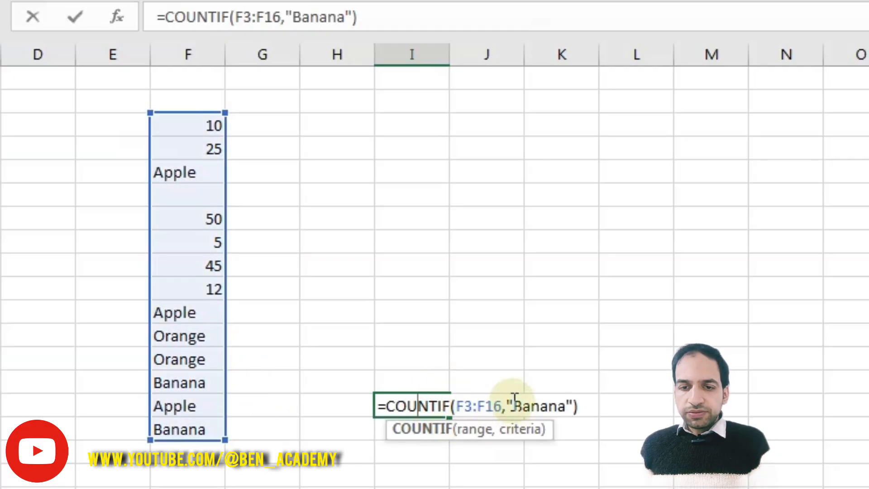
drag(512, 406, 562, 413)
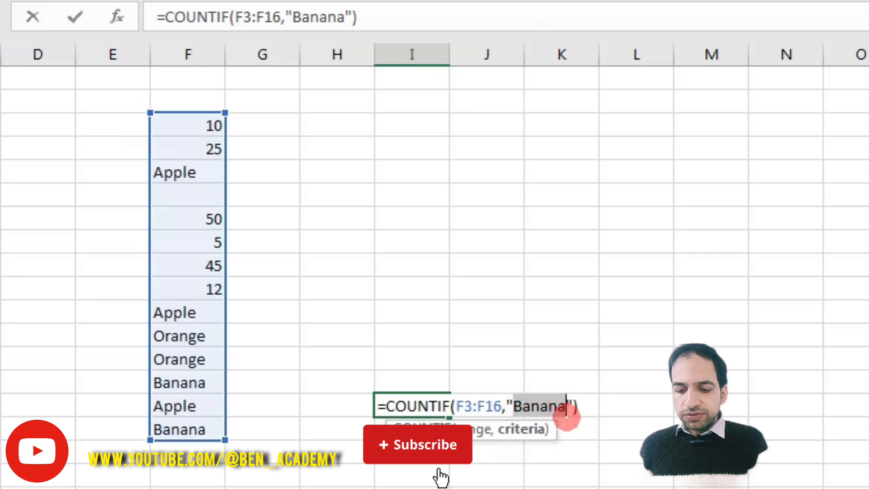
text(>)
text(10)
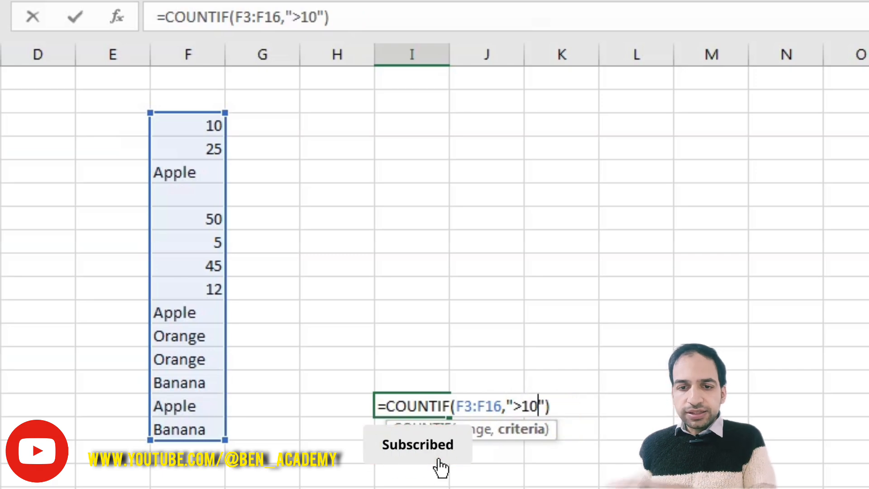
key(Return)
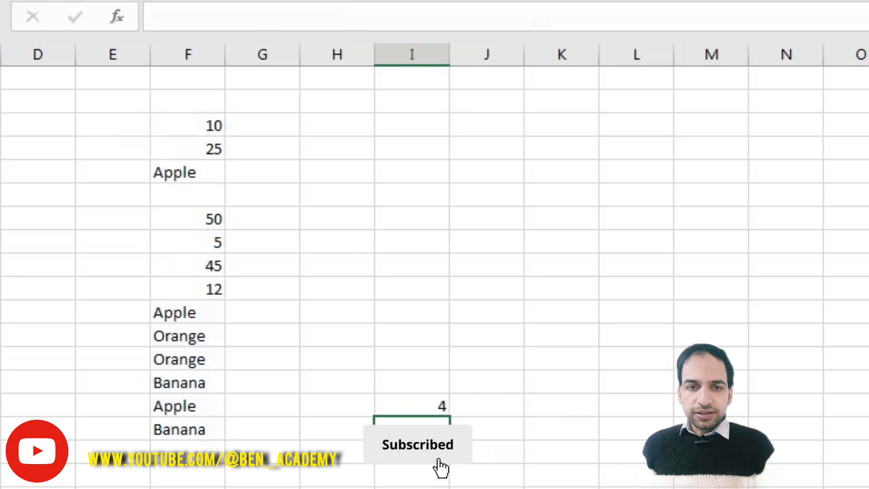
click(209, 149)
click(205, 218)
click(199, 265)
click(192, 284)
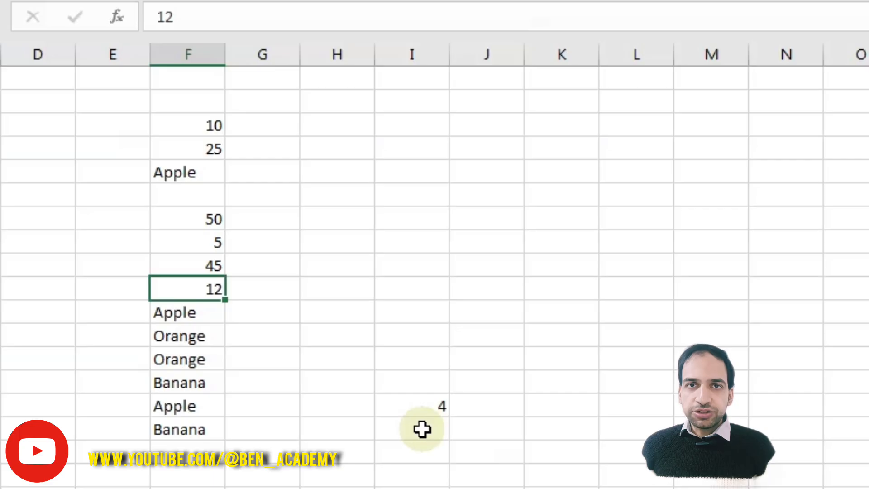
Step: Fill G3:G8 beside the list with Yes, No, No, No, Yes and Yes
click(421, 429)
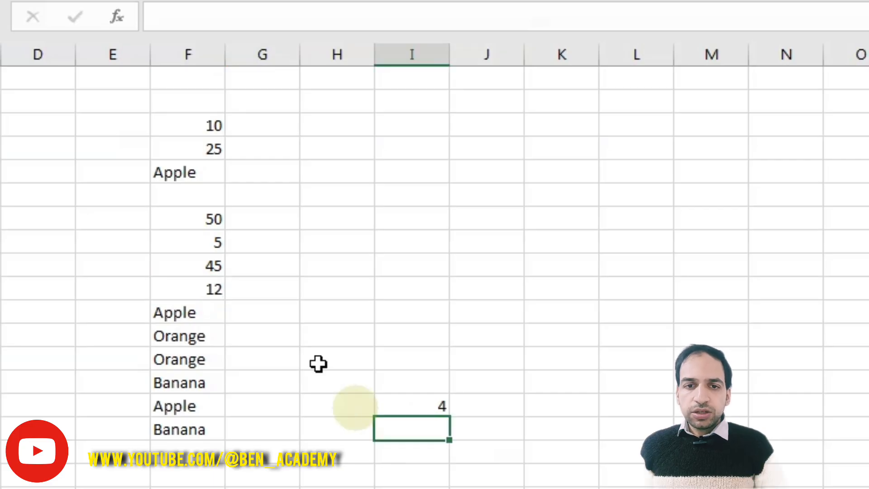
click(260, 124)
text(Yees)
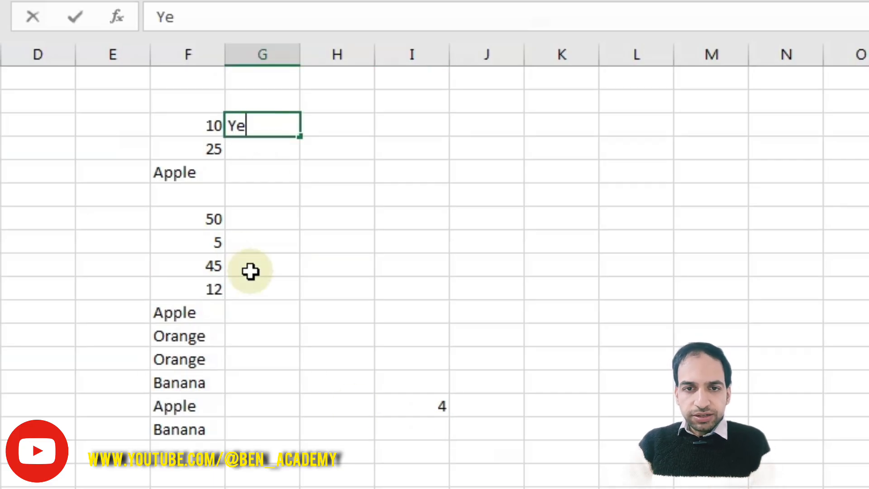
key(Return)
text(No)
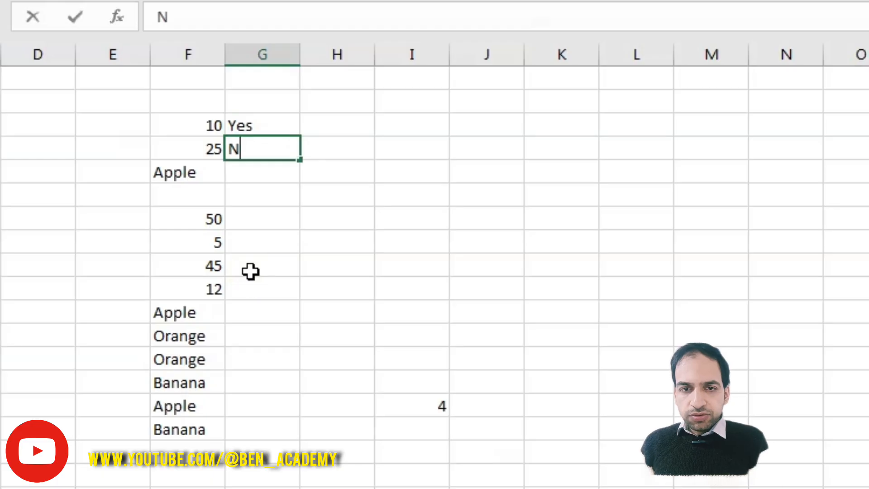
key(Return)
text(N)
key(Return)
text(No)
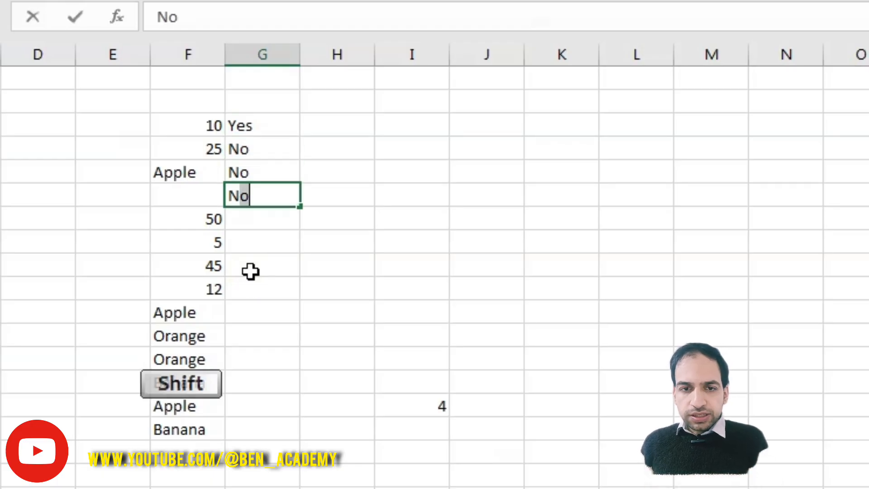
key(Return)
text(Yes)
key(Return)
text(Yes)
key(Return)
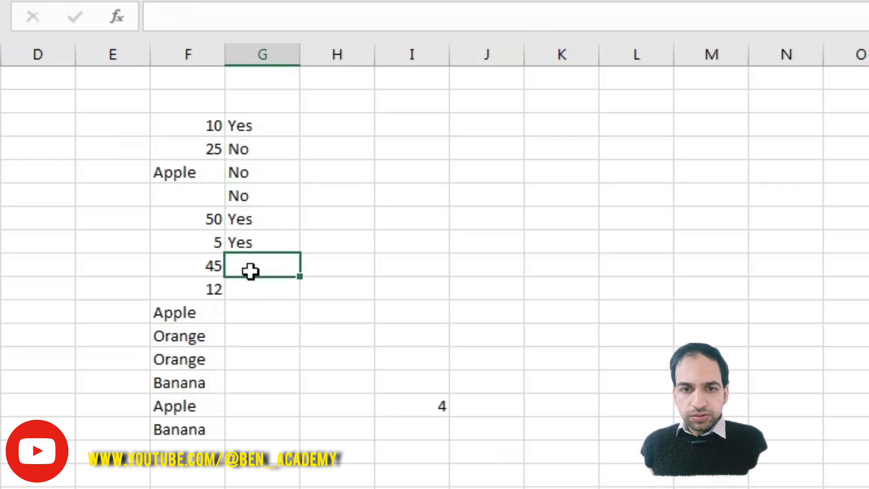
Step: Continue column G in G9:G16 with Yes, No, No, Yes, No, Yes, No and Yes
text(Yes)
key(Return)
text(No)
key(Return)
text(No)
key(Return)
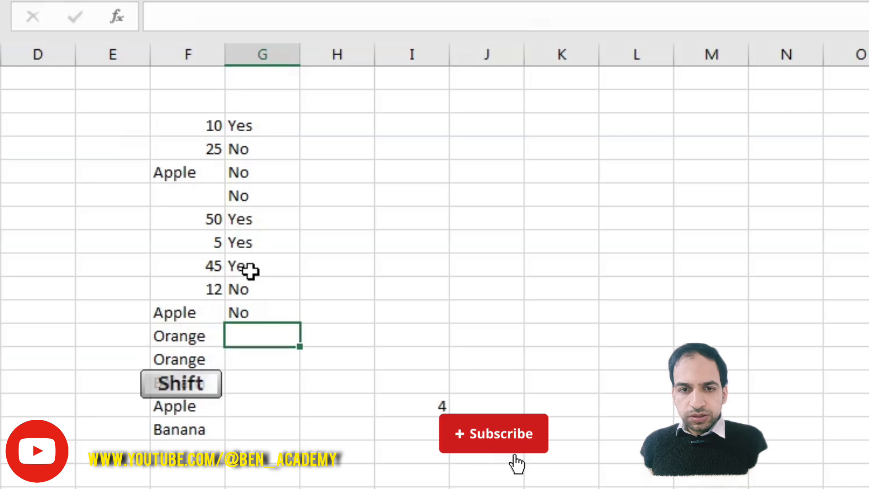
text(Yes)
key(Return)
text(No)
key(Return)
text(Yes)
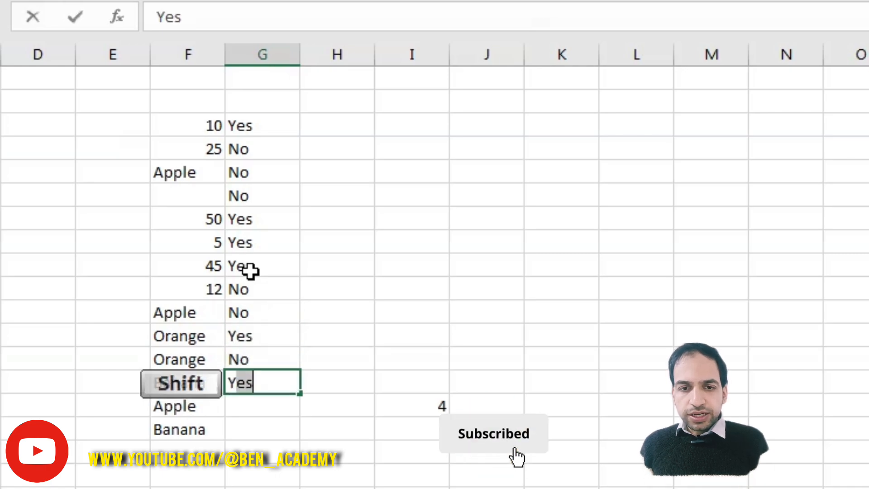
key(Return)
text(No)
key(Return)
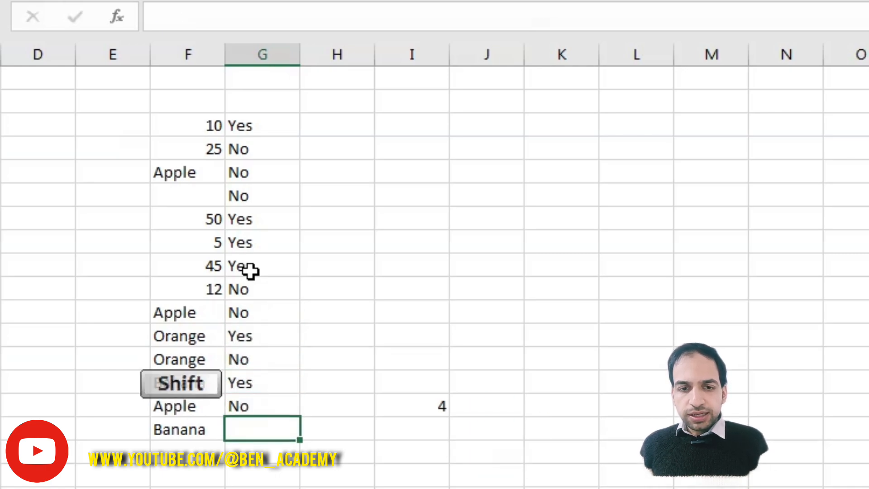
text(Yes)
key(Return)
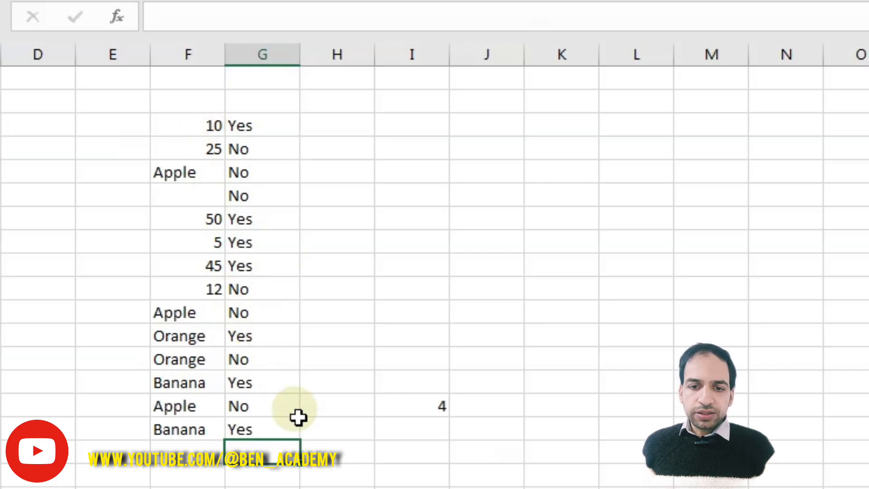
Step: Start a COUNTIFS formula in I16 with F3:F16 as the first criteria range and ">10" as its criterion
click(412, 432)
text(=)
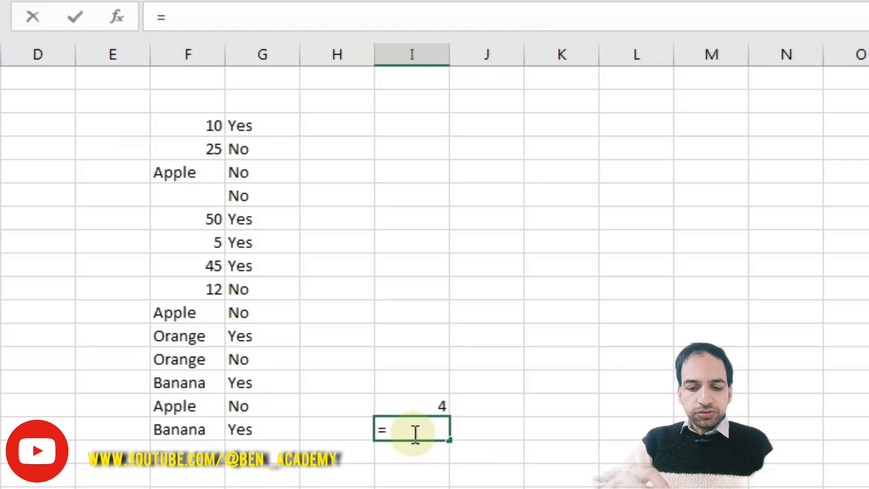
text(cou)
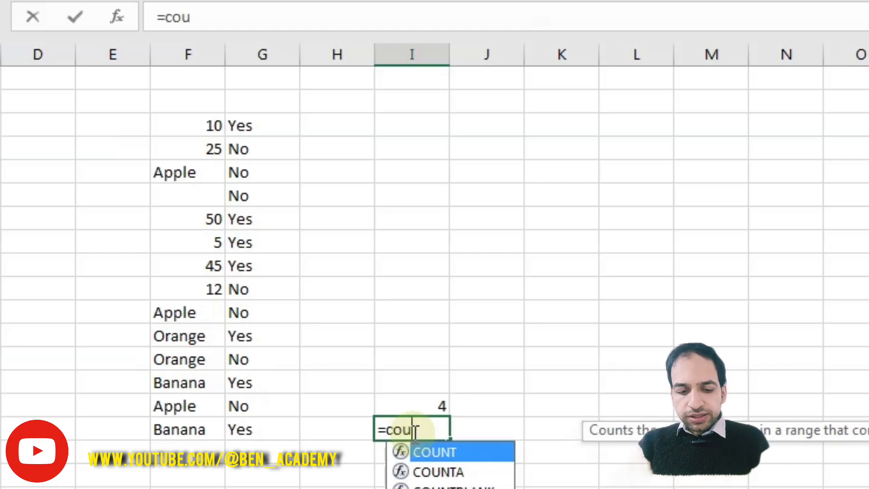
text(ntifs()
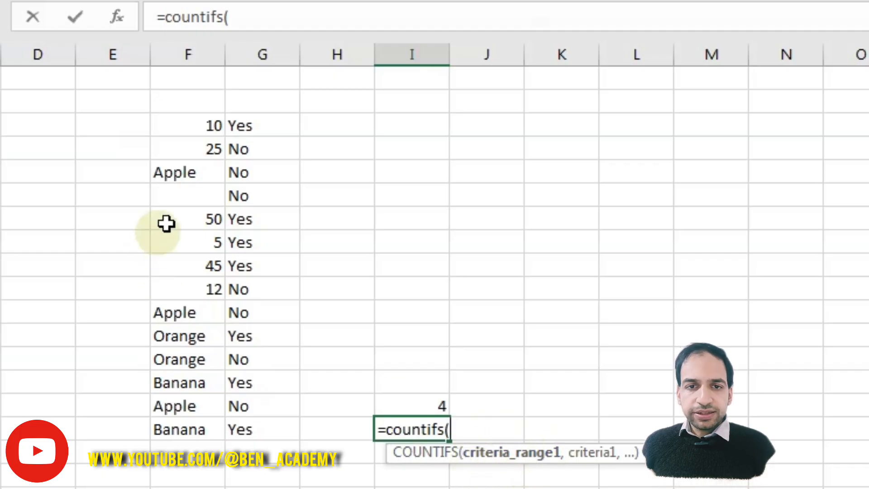
drag(170, 119, 193, 422)
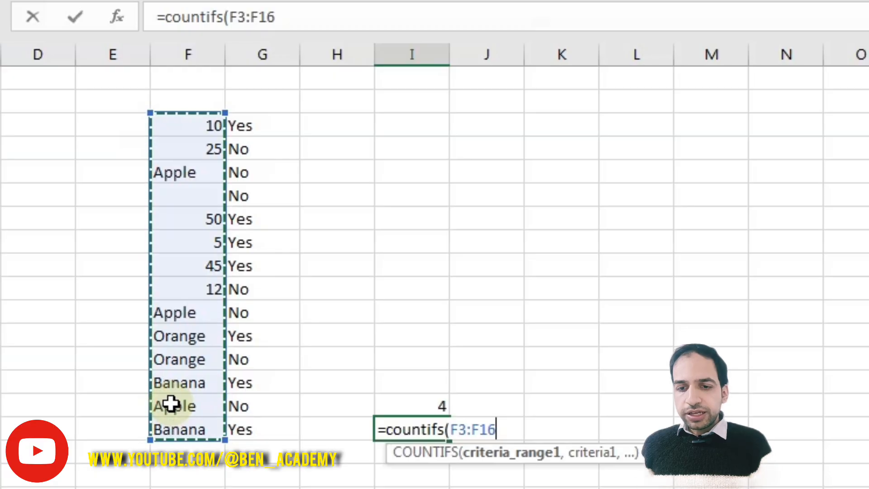
text(,)
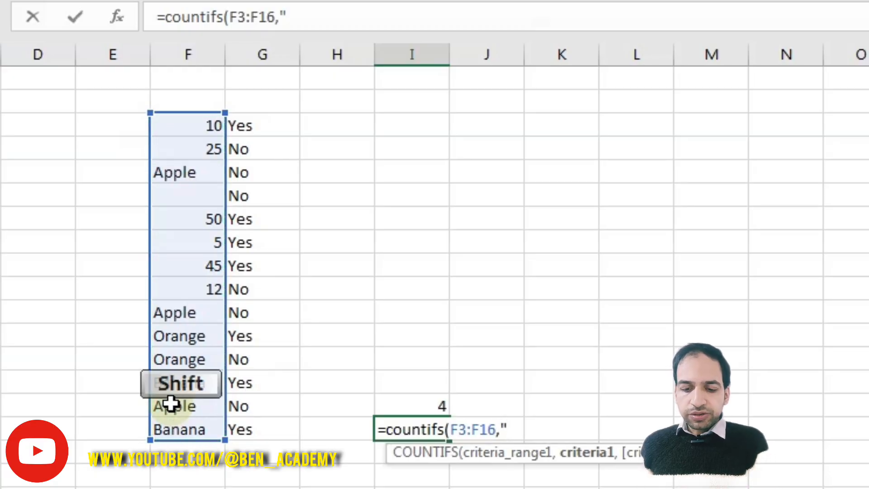
text(">10")
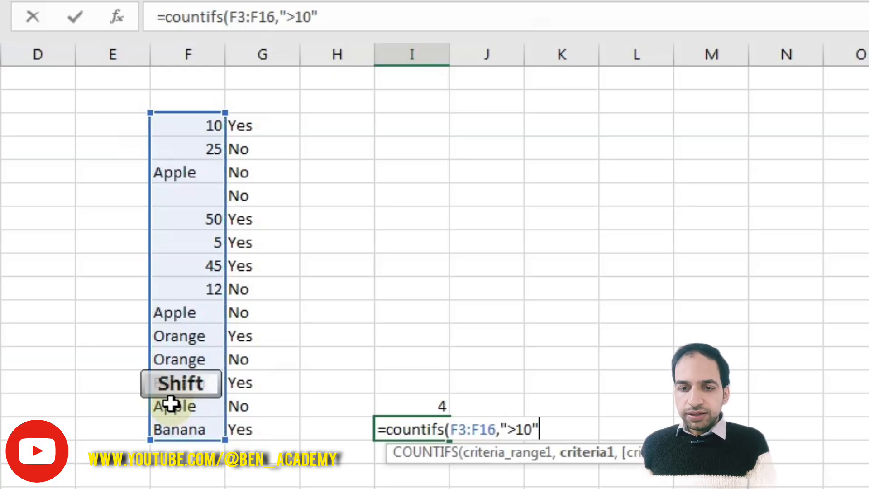
Step: Add G3:G16 with the criterion "Yes" as the second condition and complete the COUNTIFS formula in I16
text(,)
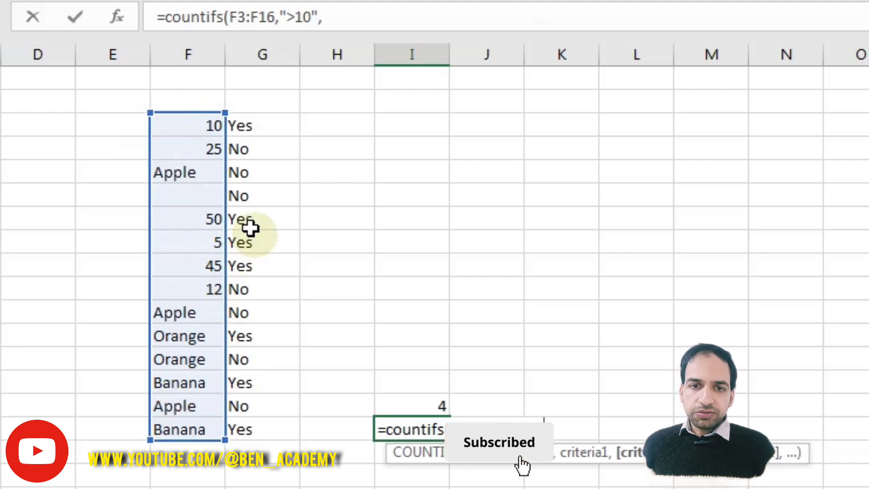
drag(253, 123, 273, 438)
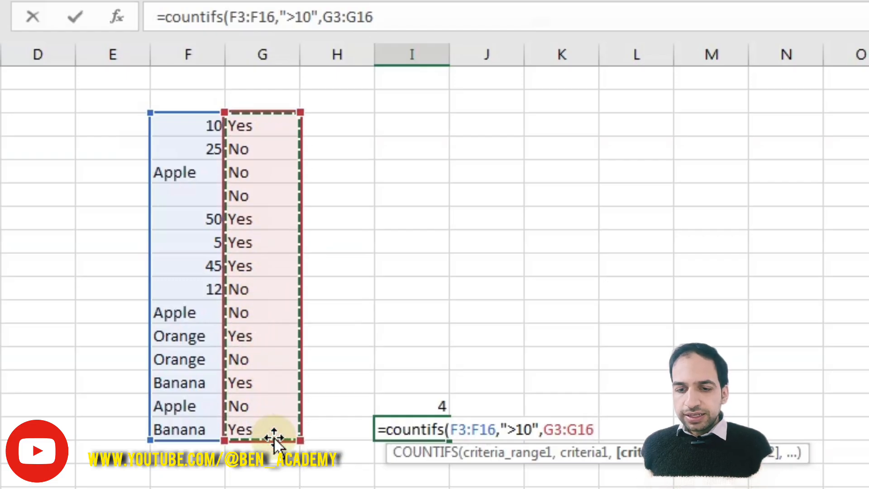
text(,)
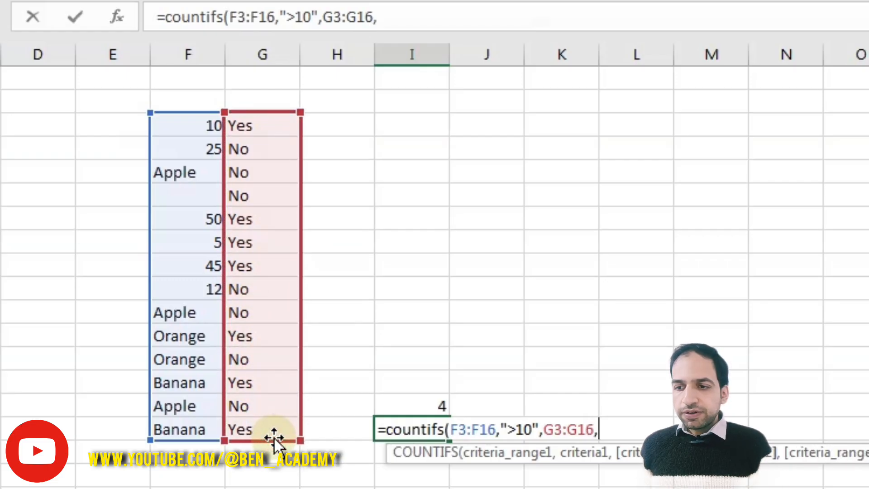
text(")
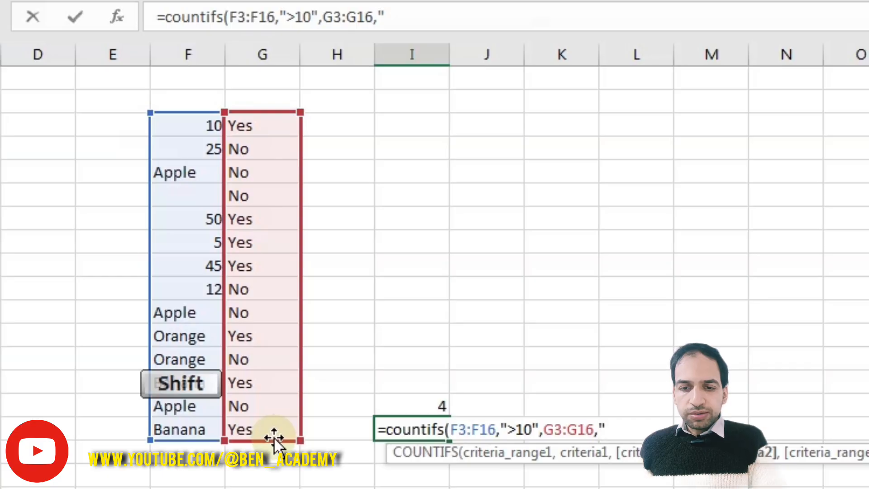
text(Yes")
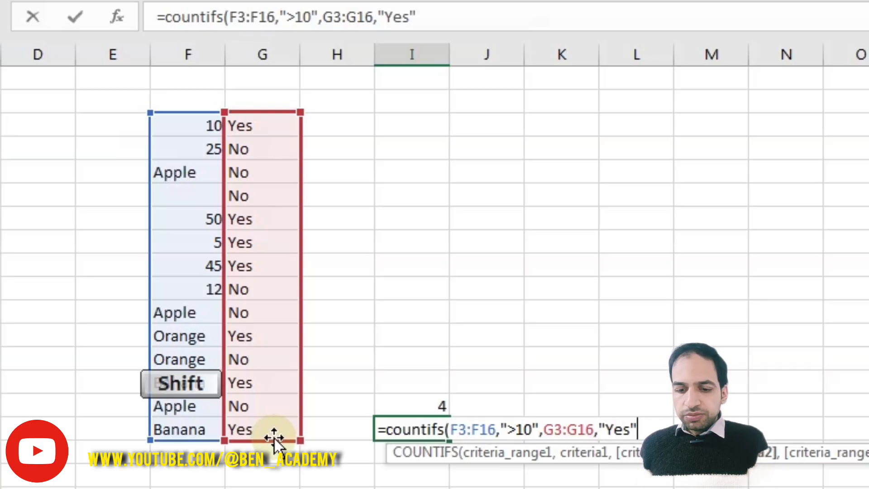
text())
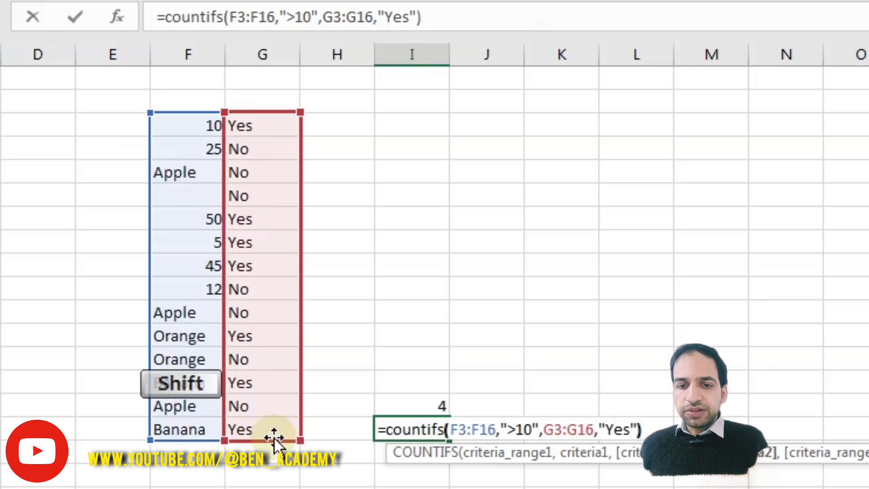
key(Return)
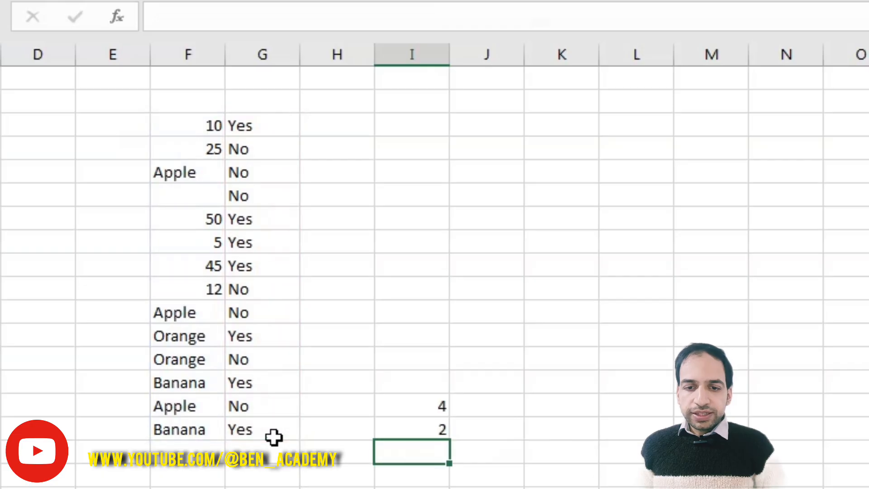
Step: Check the COUNTIFS result in I16 against the numbers above 10 in column F and their Yes entries in column G
click(406, 432)
click(186, 148)
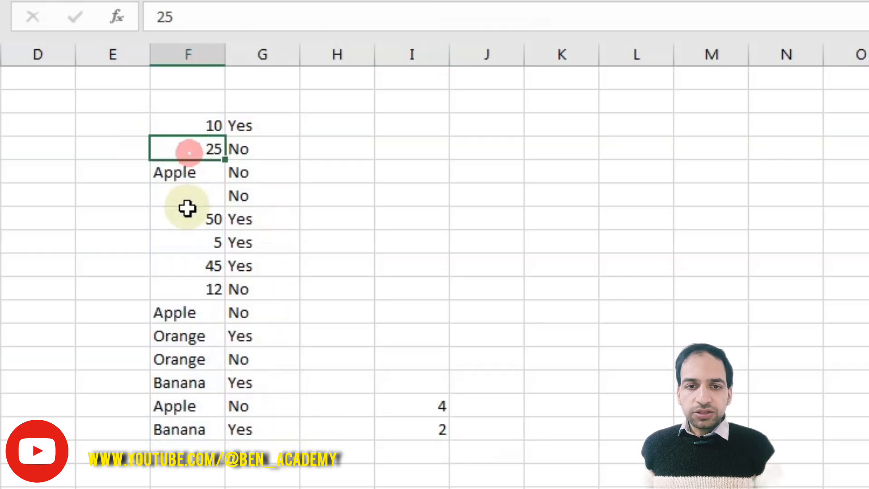
click(187, 219)
click(194, 267)
click(184, 282)
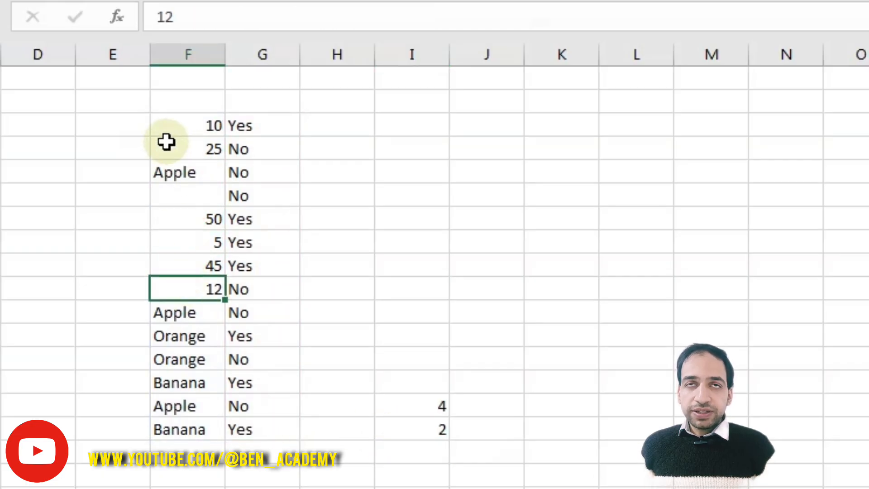
click(414, 429)
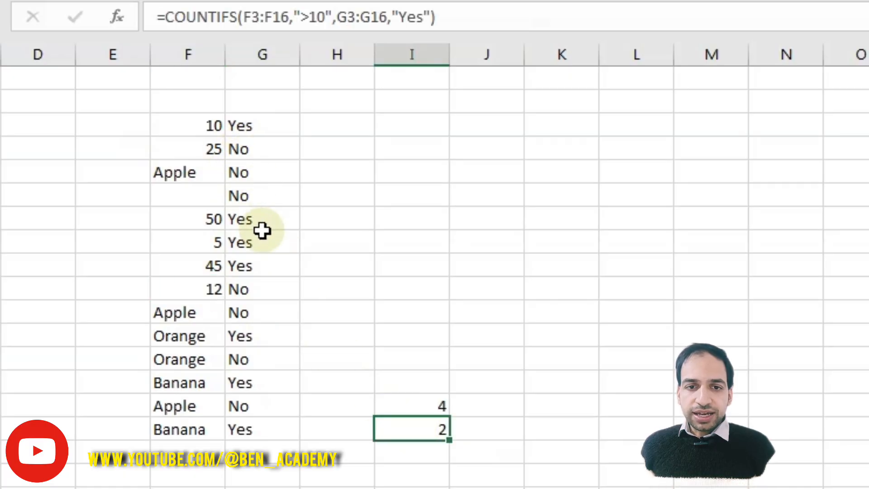
click(244, 222)
drag(245, 221, 217, 219)
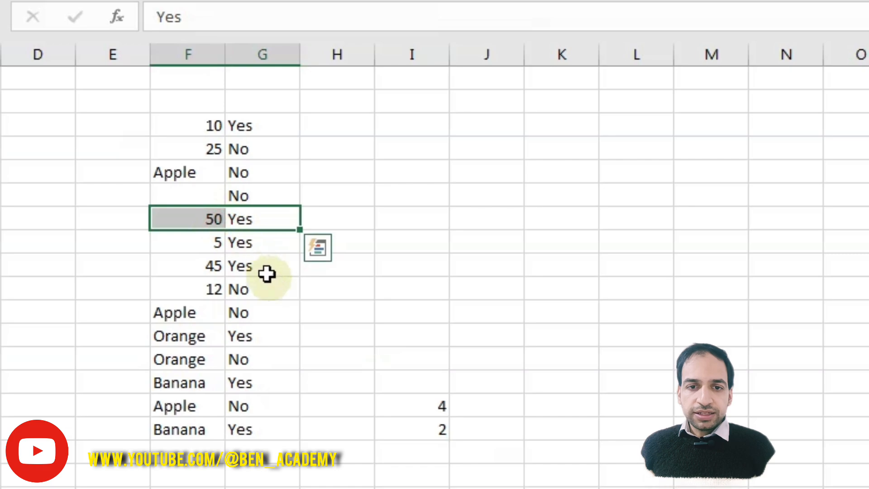
drag(266, 272, 205, 264)
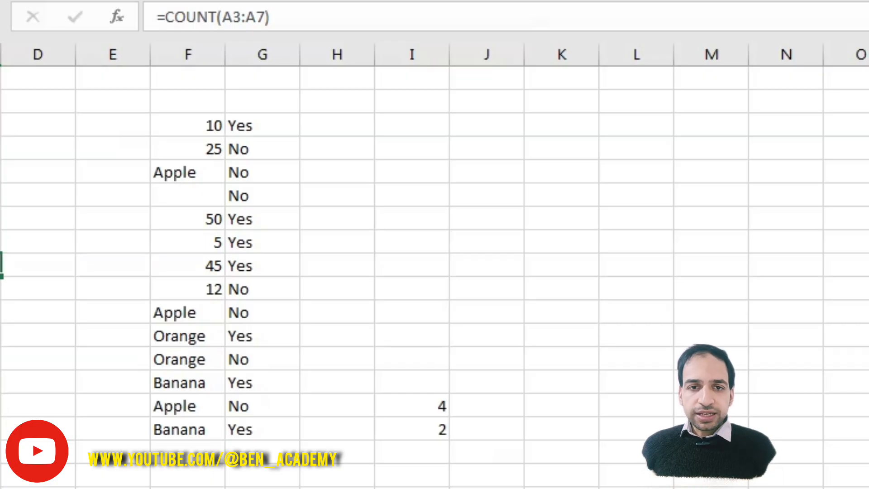
Step: Review the COUNTA and COUNTBLANK formulas for A3:A7, the COUNTIF formula in I15 and the COUNTIFS formula in I16
click(1, 288)
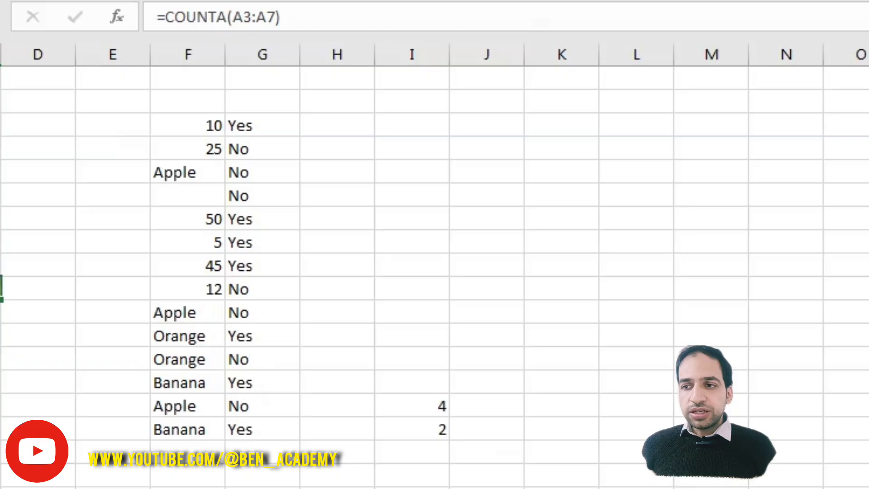
click(0, 313)
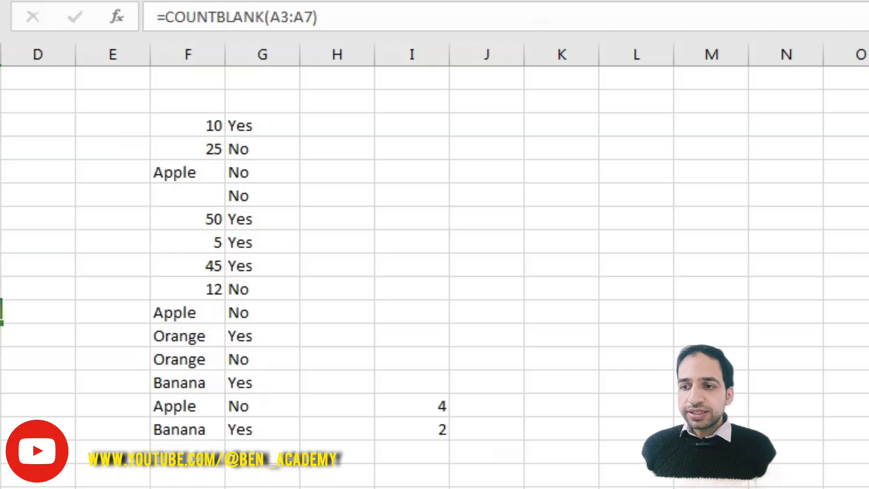
click(427, 401)
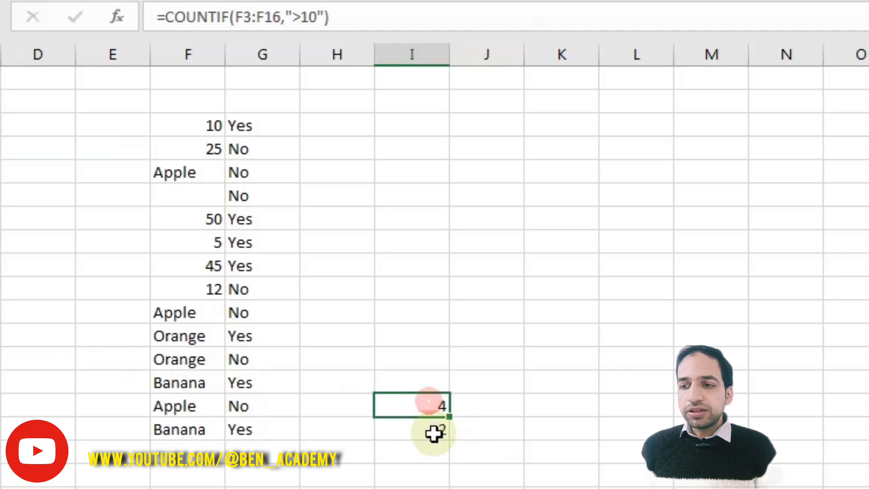
click(433, 432)
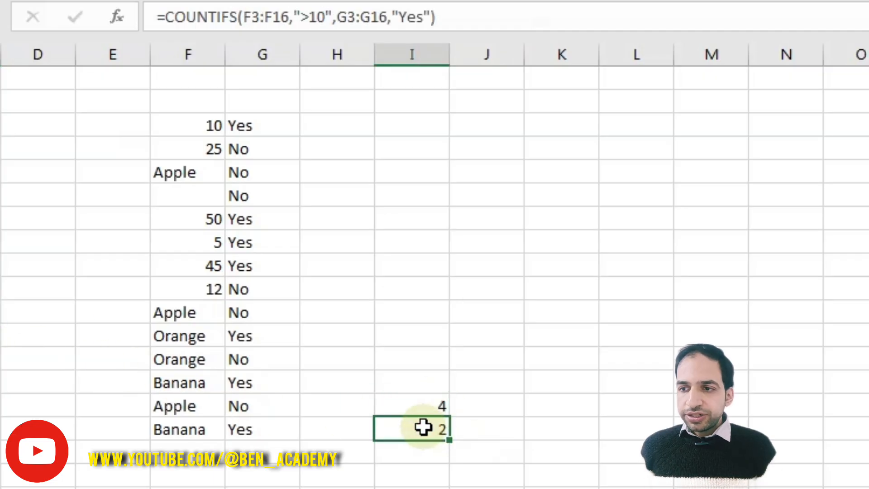